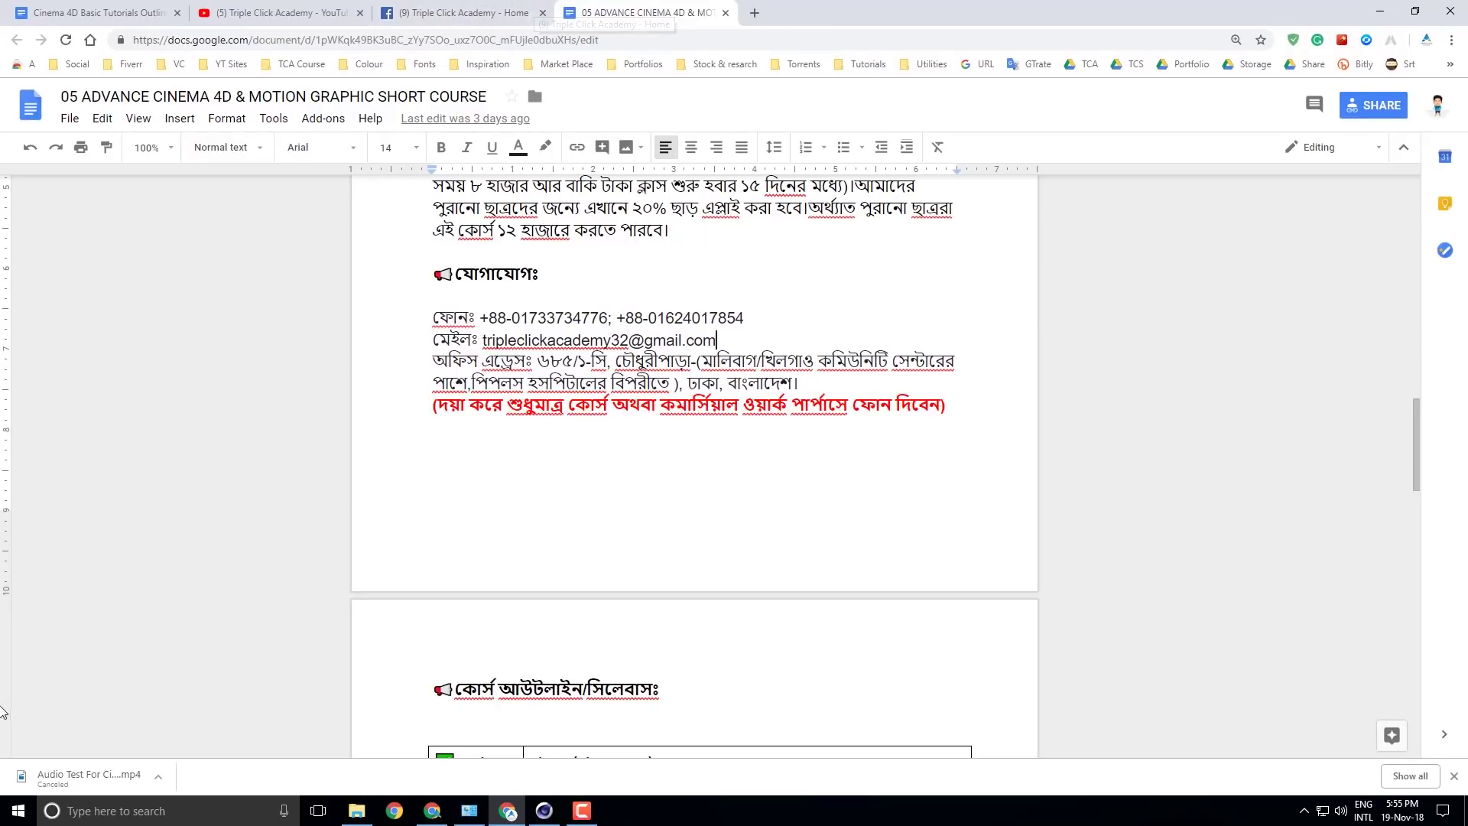
- Switch to Cinema 4D and add a cube primitive to the empty scene
left_click(19, 811)
left_click(443, 462)
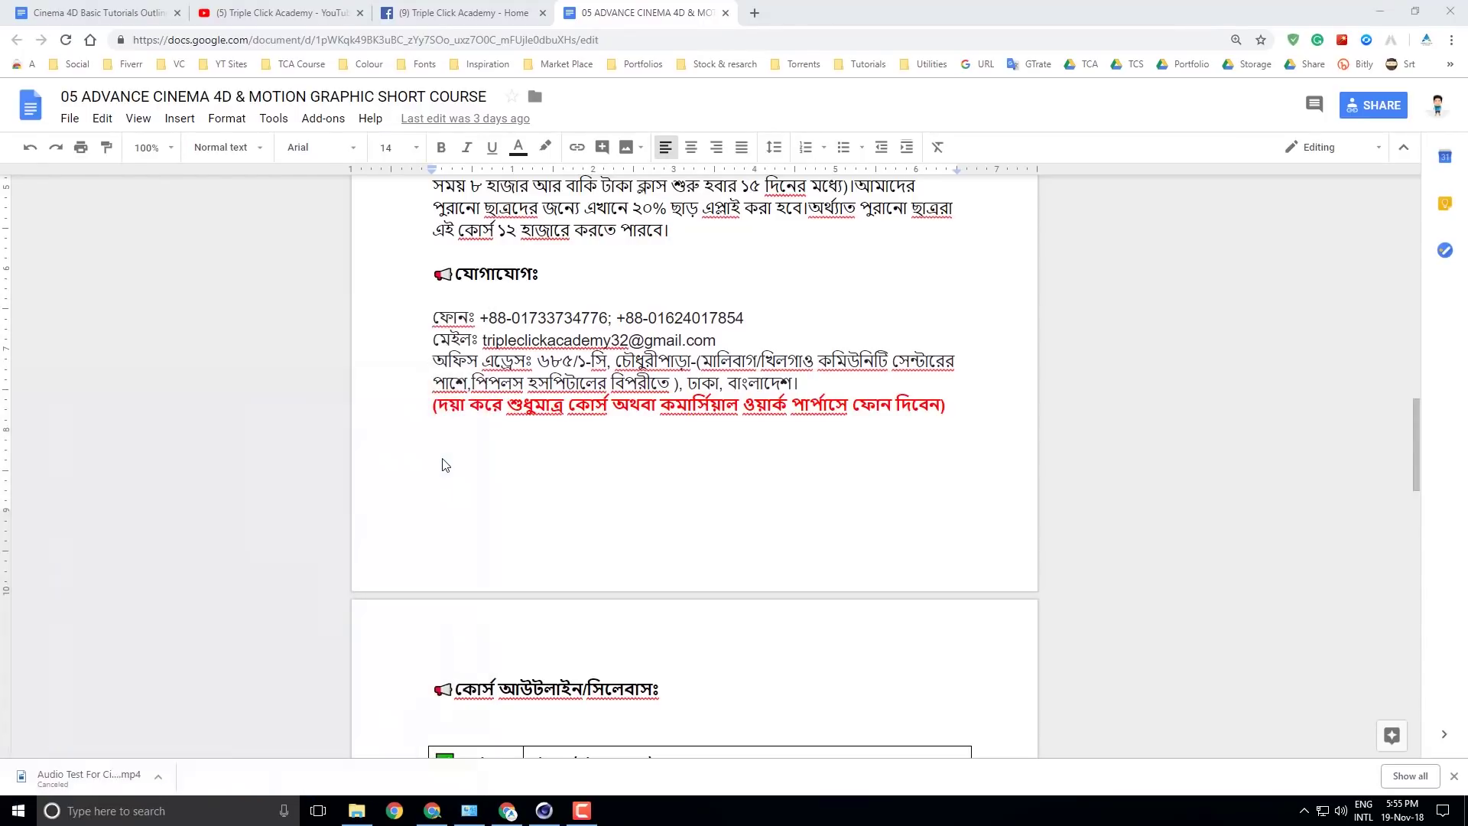
left_click(544, 811)
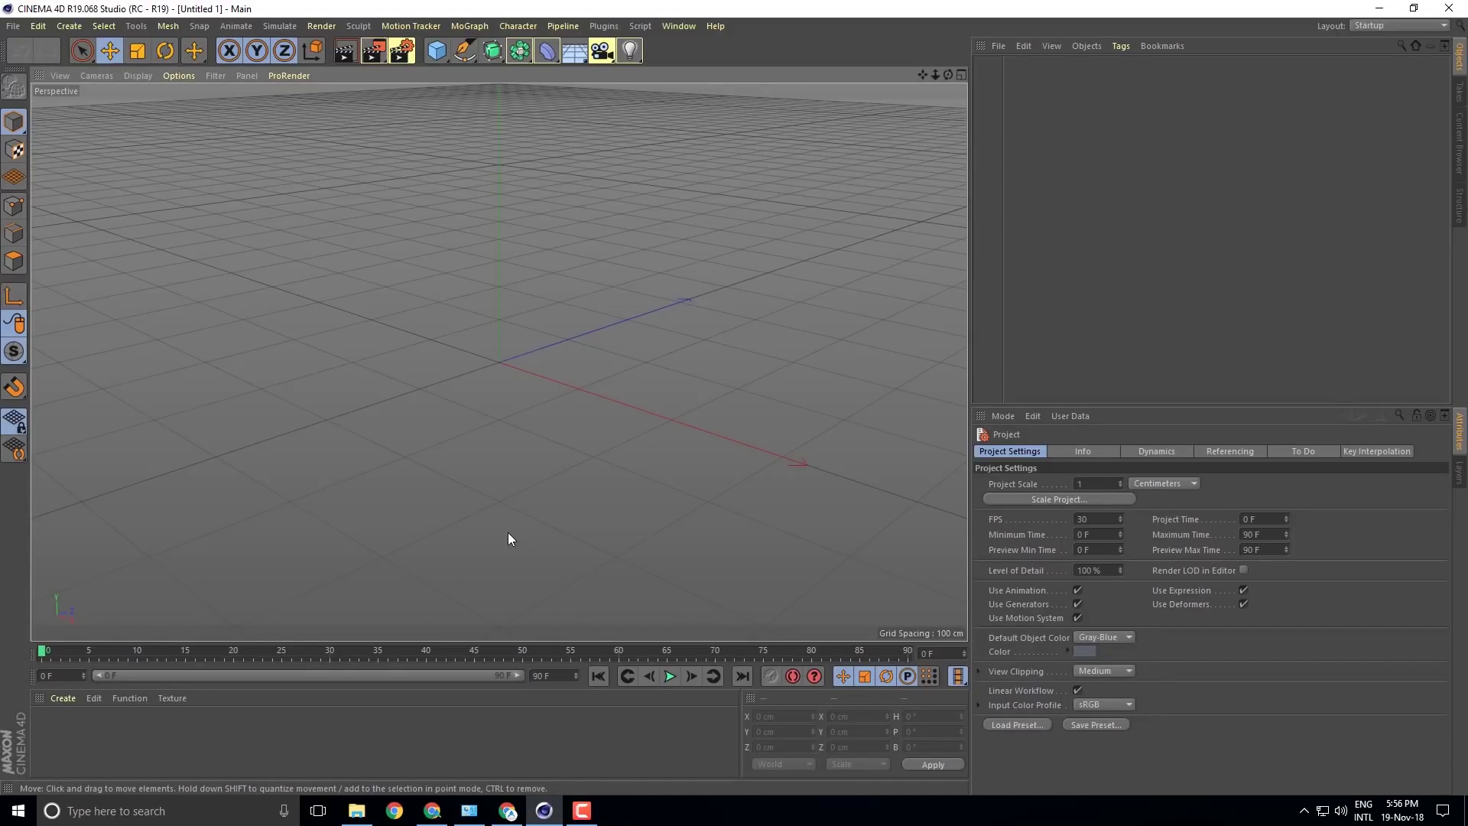
left_click(437, 52)
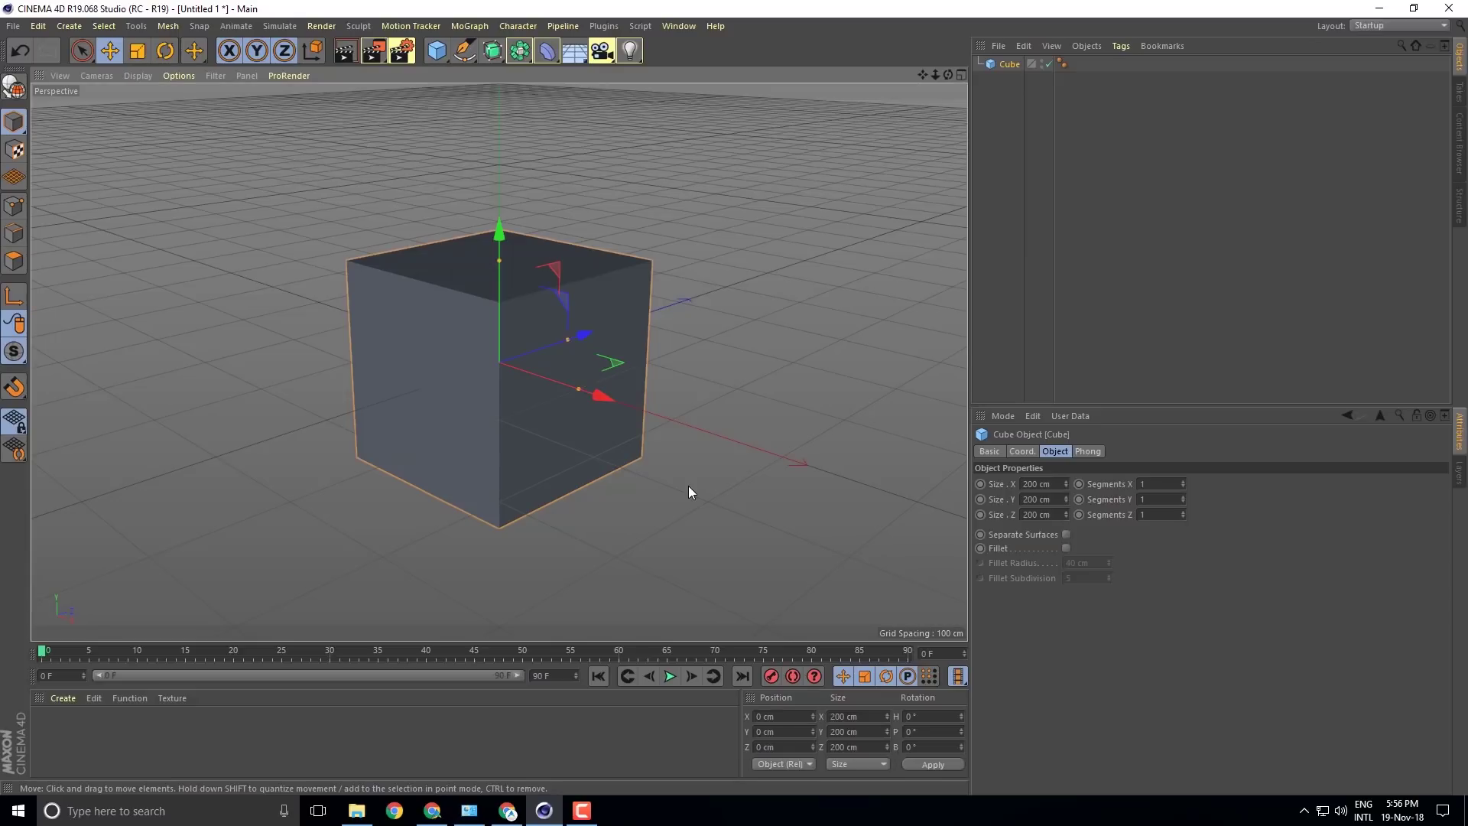
- Examine the cube from different angles and distances in the perspective view
middle_click_drag(768, 370, 704, 378, "alt")
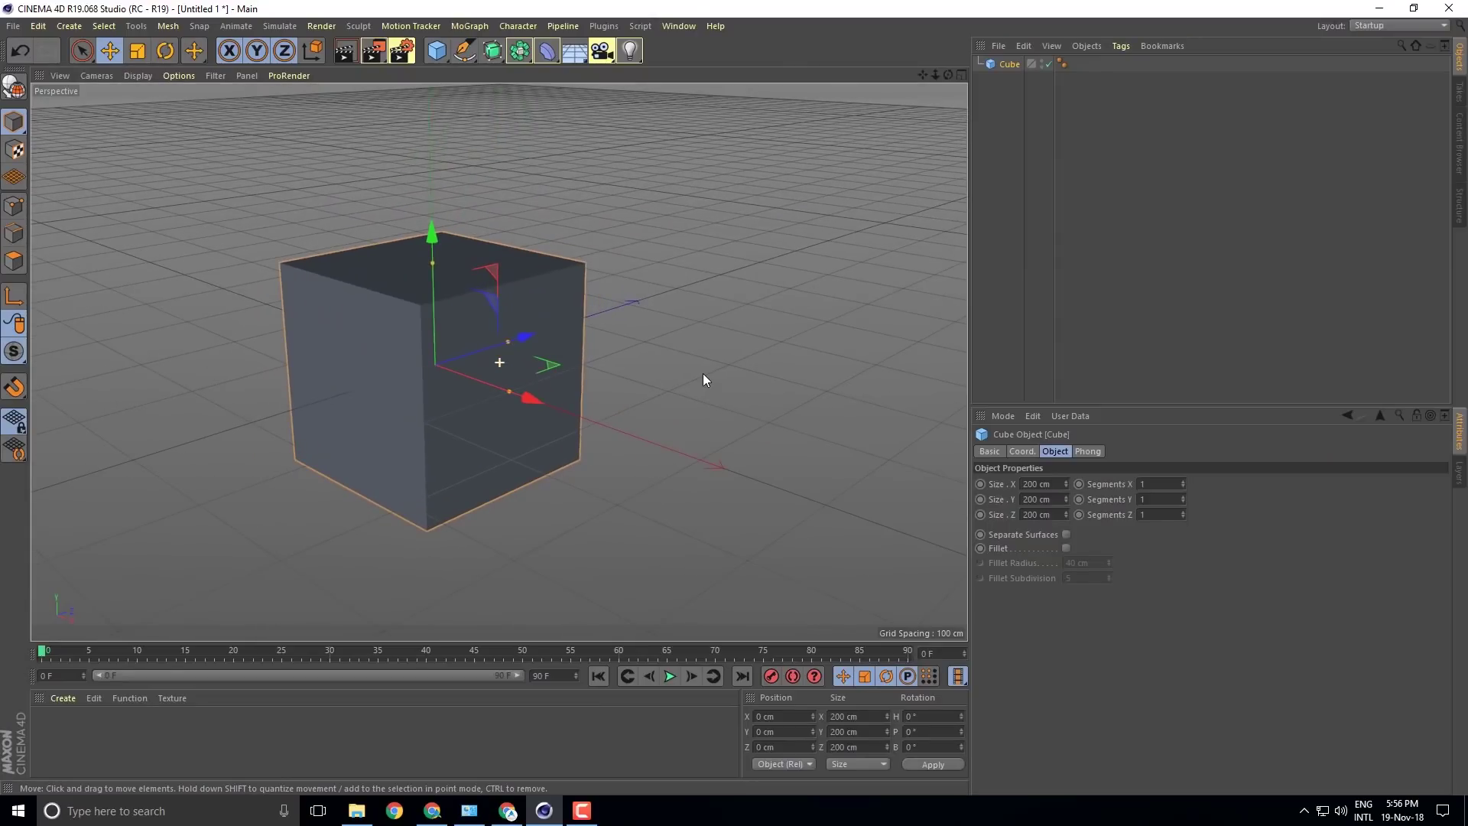
right_click_drag(704, 373, 736, 398, "alt")
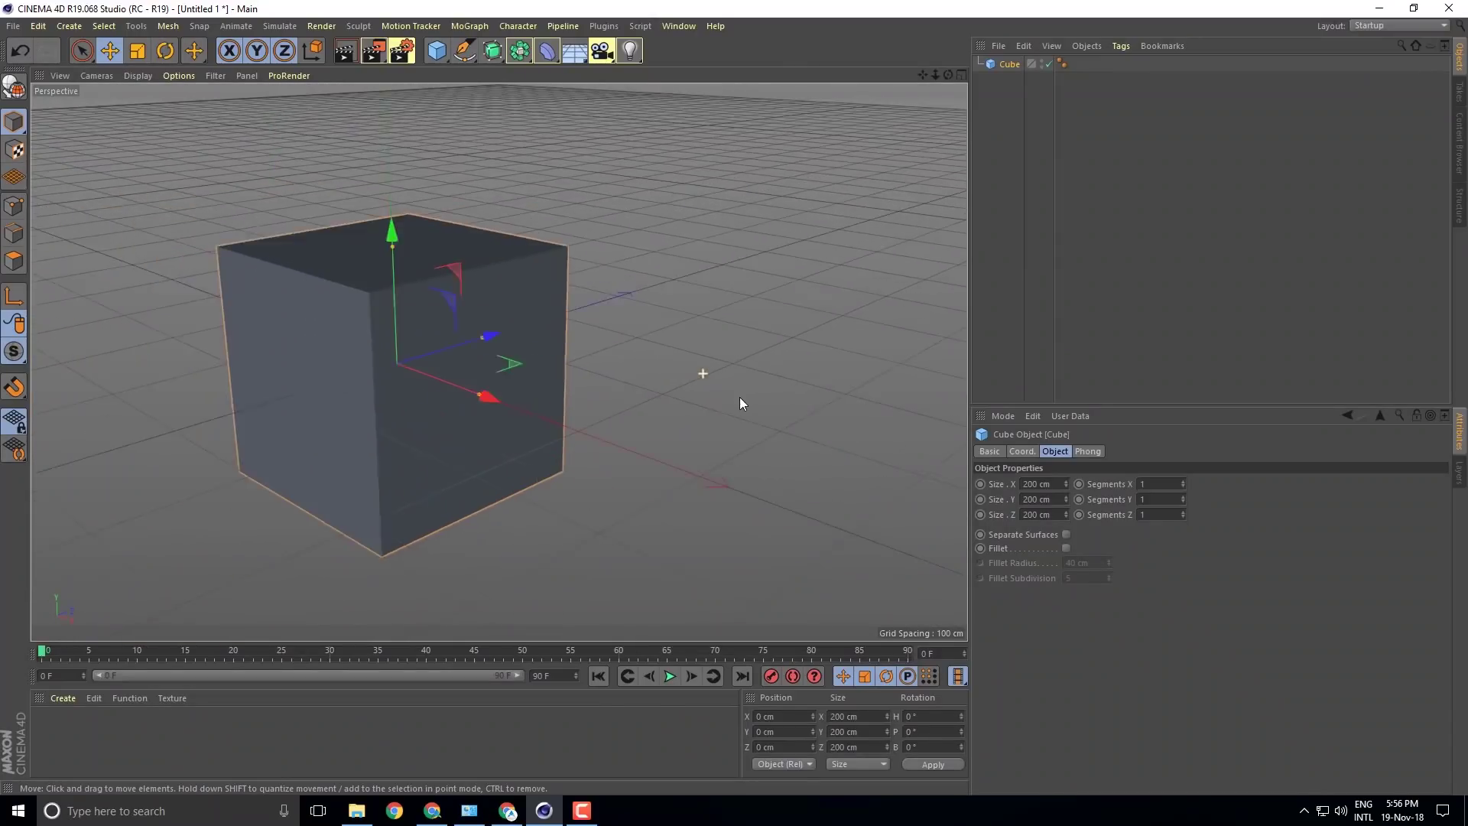
left_click_drag(782, 387, 736, 411, "alt")
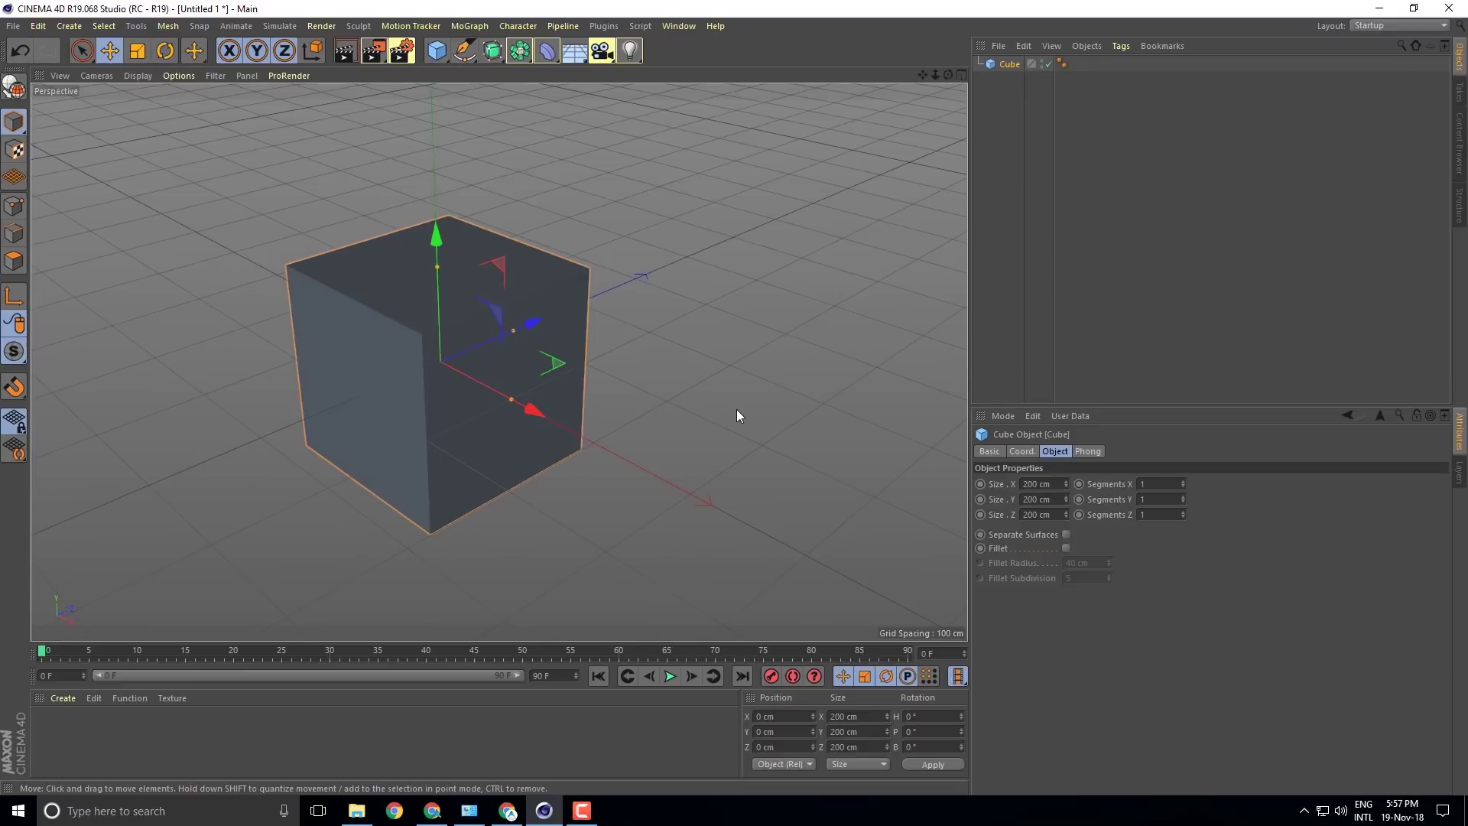
left_click_drag(746, 353, 722, 398, "alt")
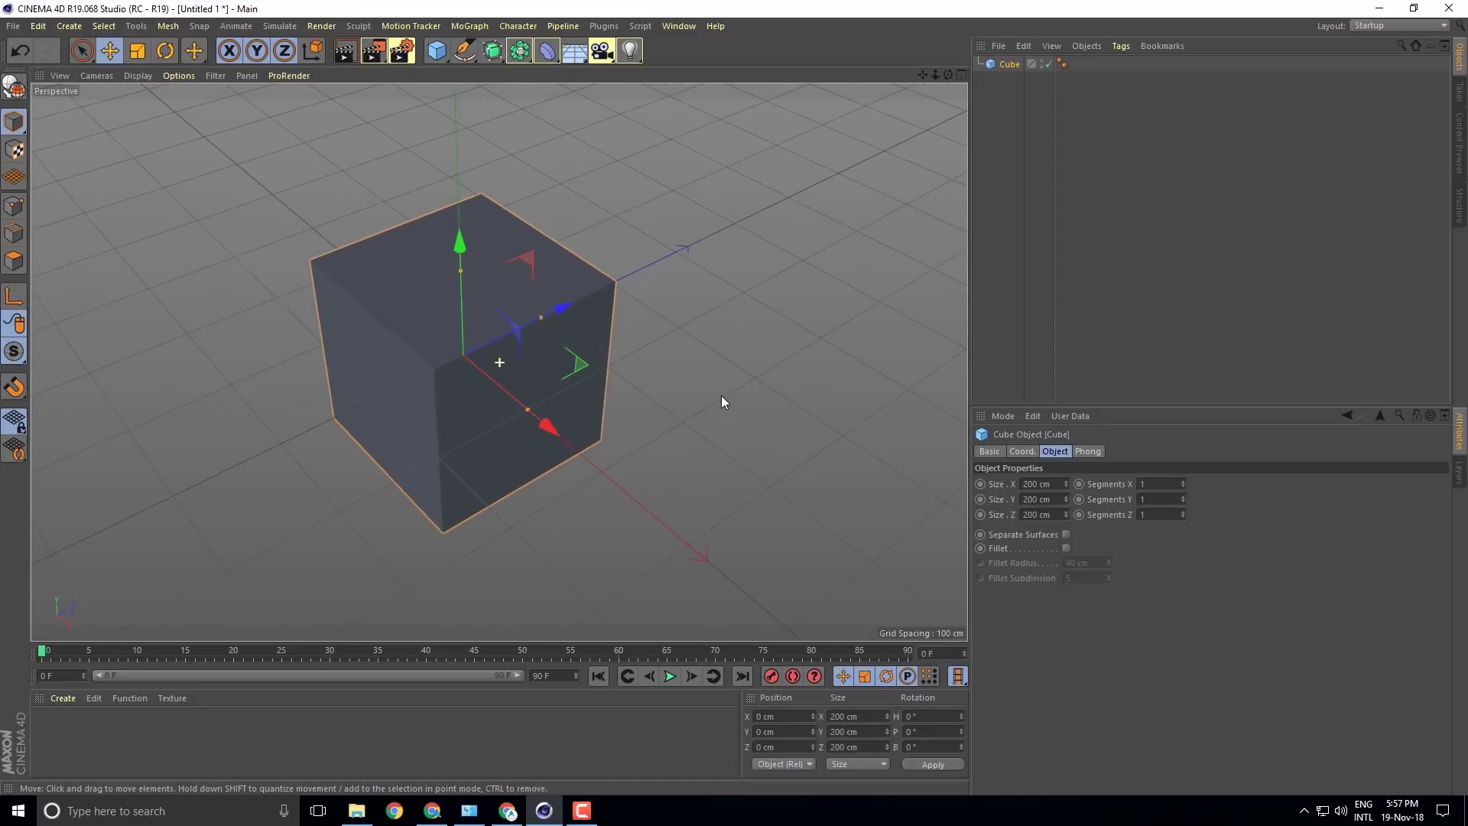
mouse_move(790, 361)
left_mouse_down("alt")
mouse_move(782, 375)
mouse_move(847, 342)
mouse_move(748, 384)
mouse_move(852, 367)
mouse_move(750, 367)
mouse_move(797, 363)
left_mouse_up("alt")
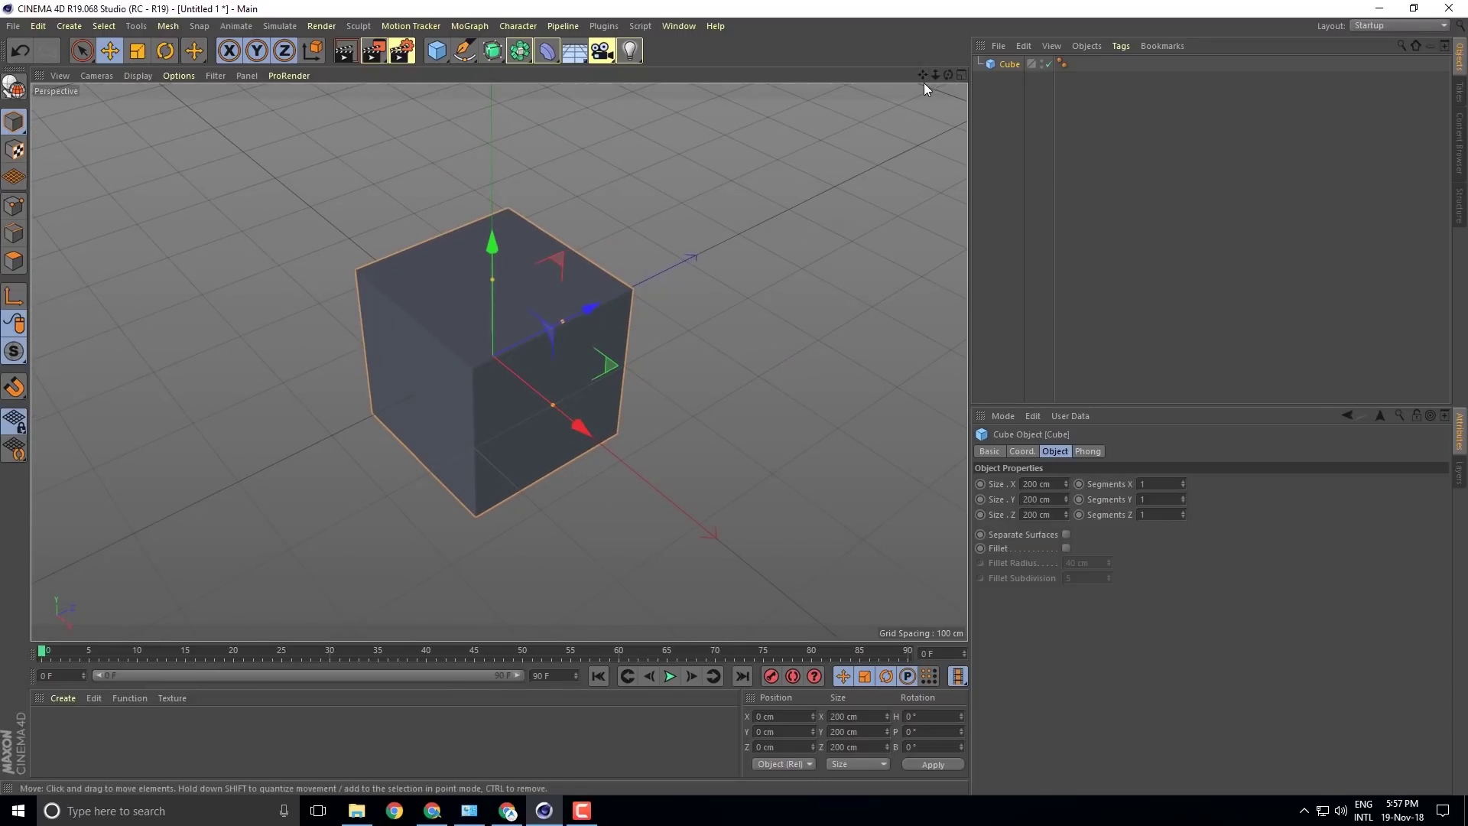
mouse_move(924, 75)
left_mouse_down()
mouse_move(1025, 75)
mouse_move(880, 77)
mouse_move(951, 75)
left_mouse_up()
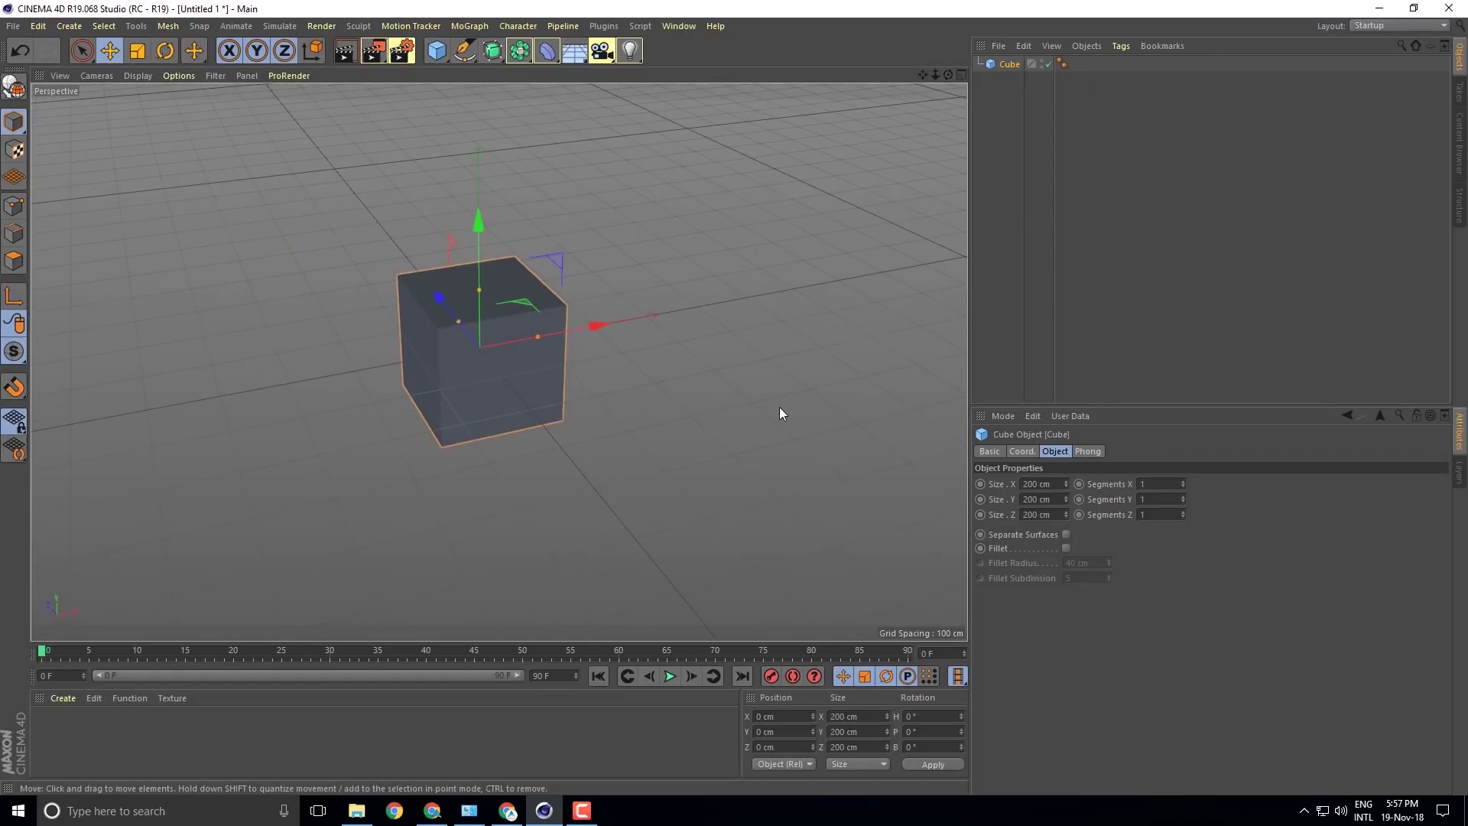
left_click_drag(665, 441, 539, 435, "alt")
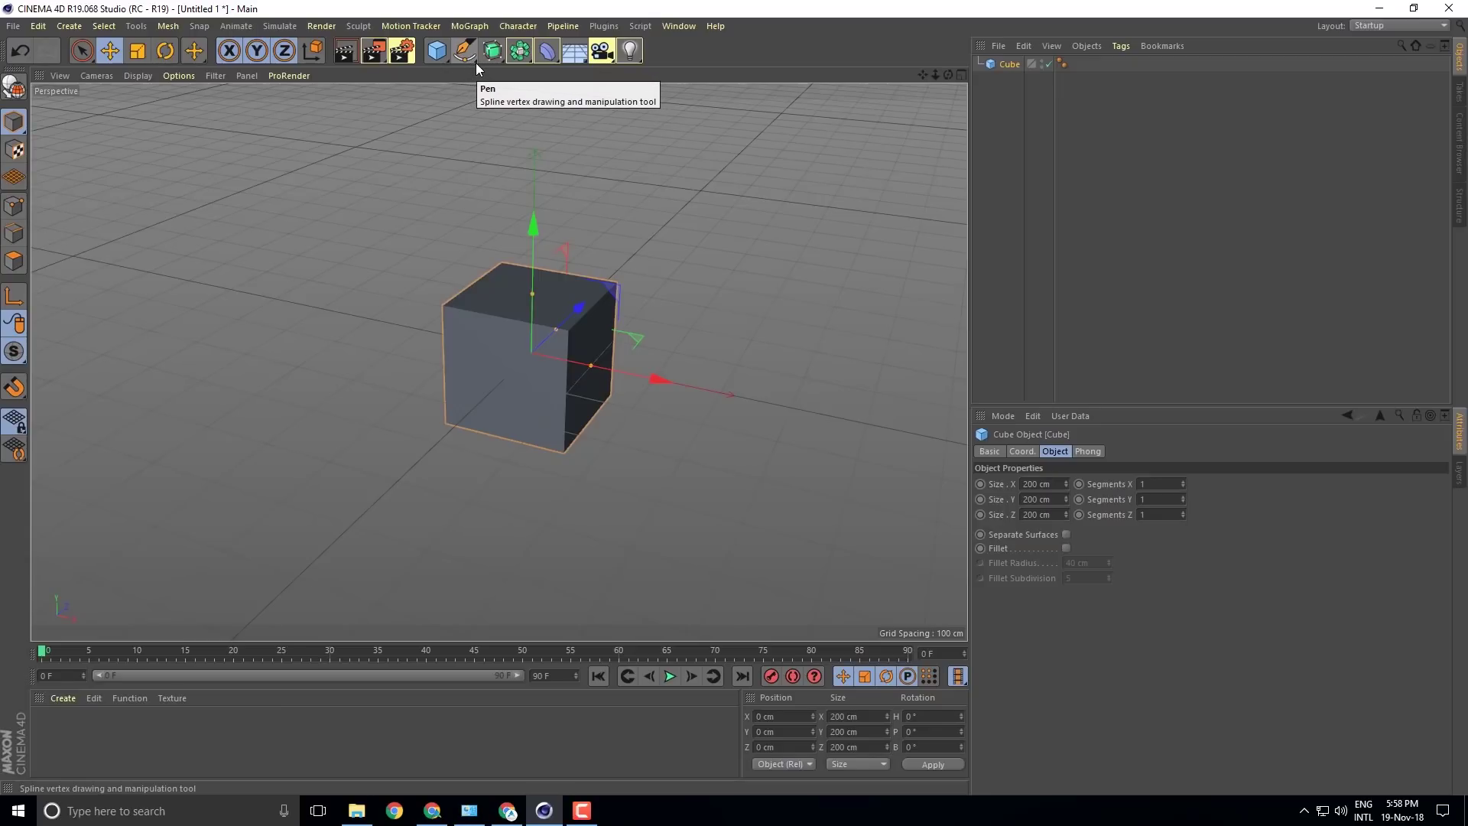
left_click(439, 55)
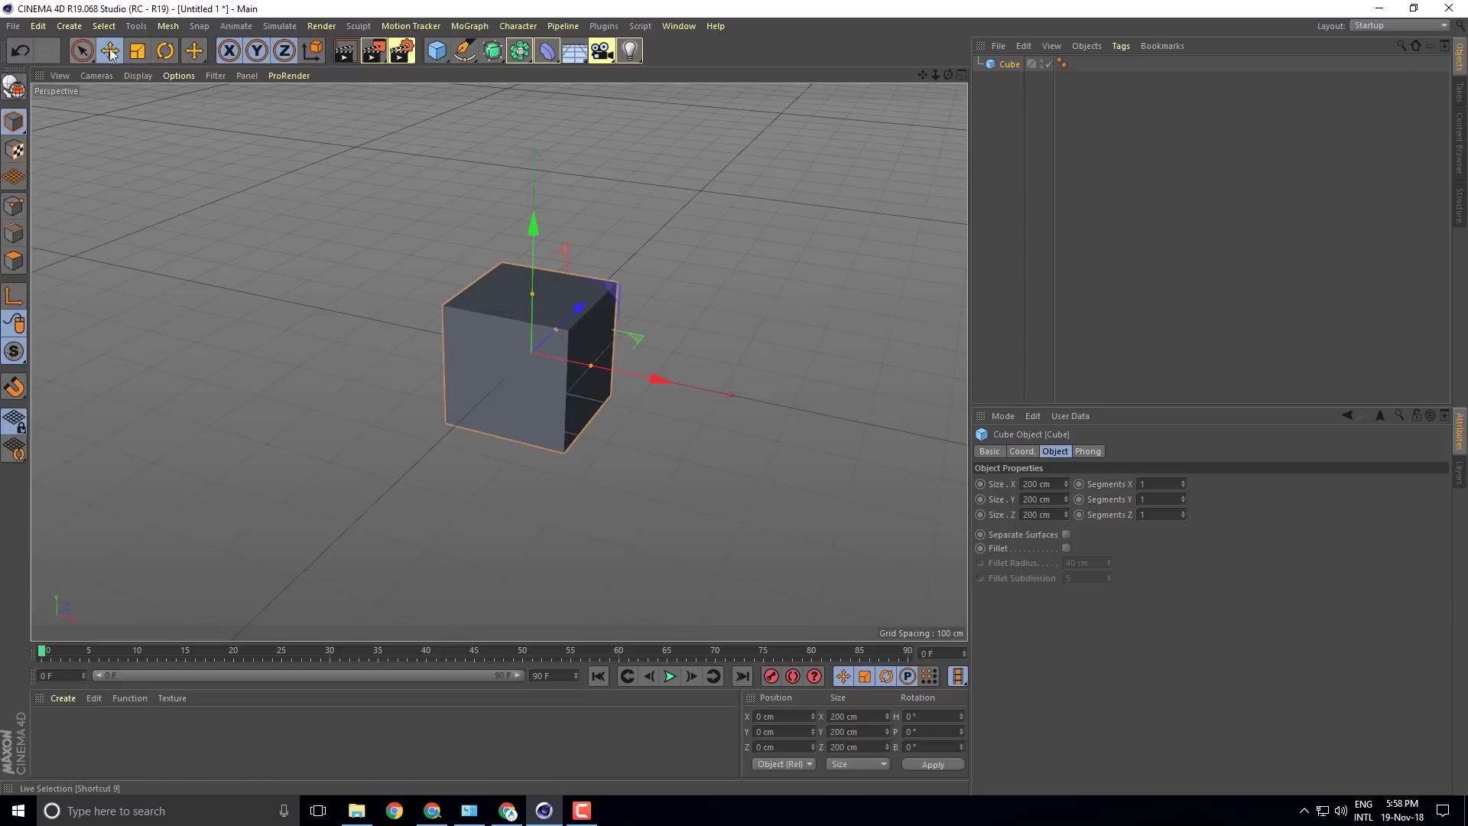
- Try moving the cube along its individual axes and freely in the scene, undoing each move
left_click(194, 50)
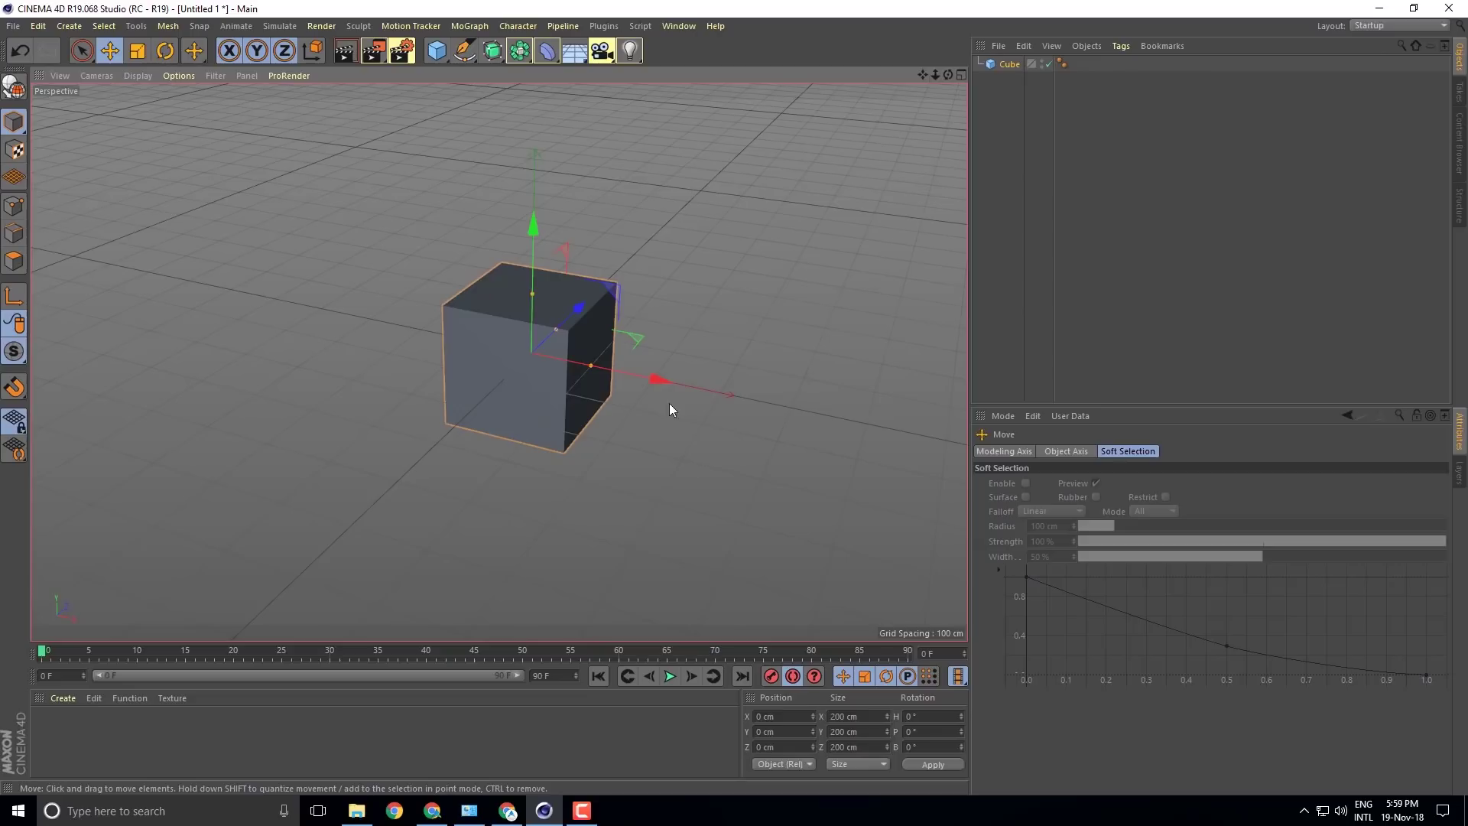
left_click_drag(653, 381, 691, 385)
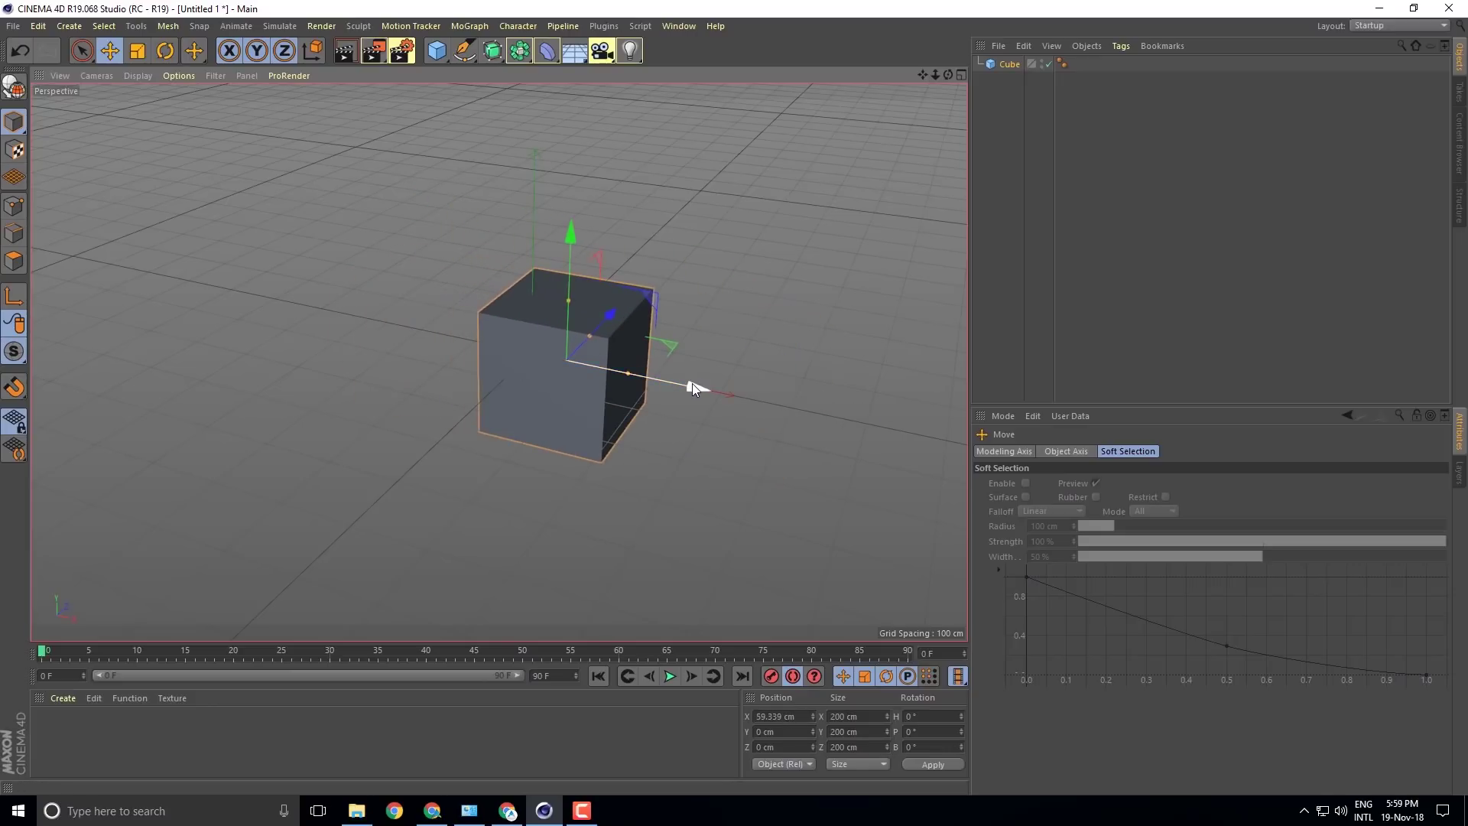
key("ctrl+z")
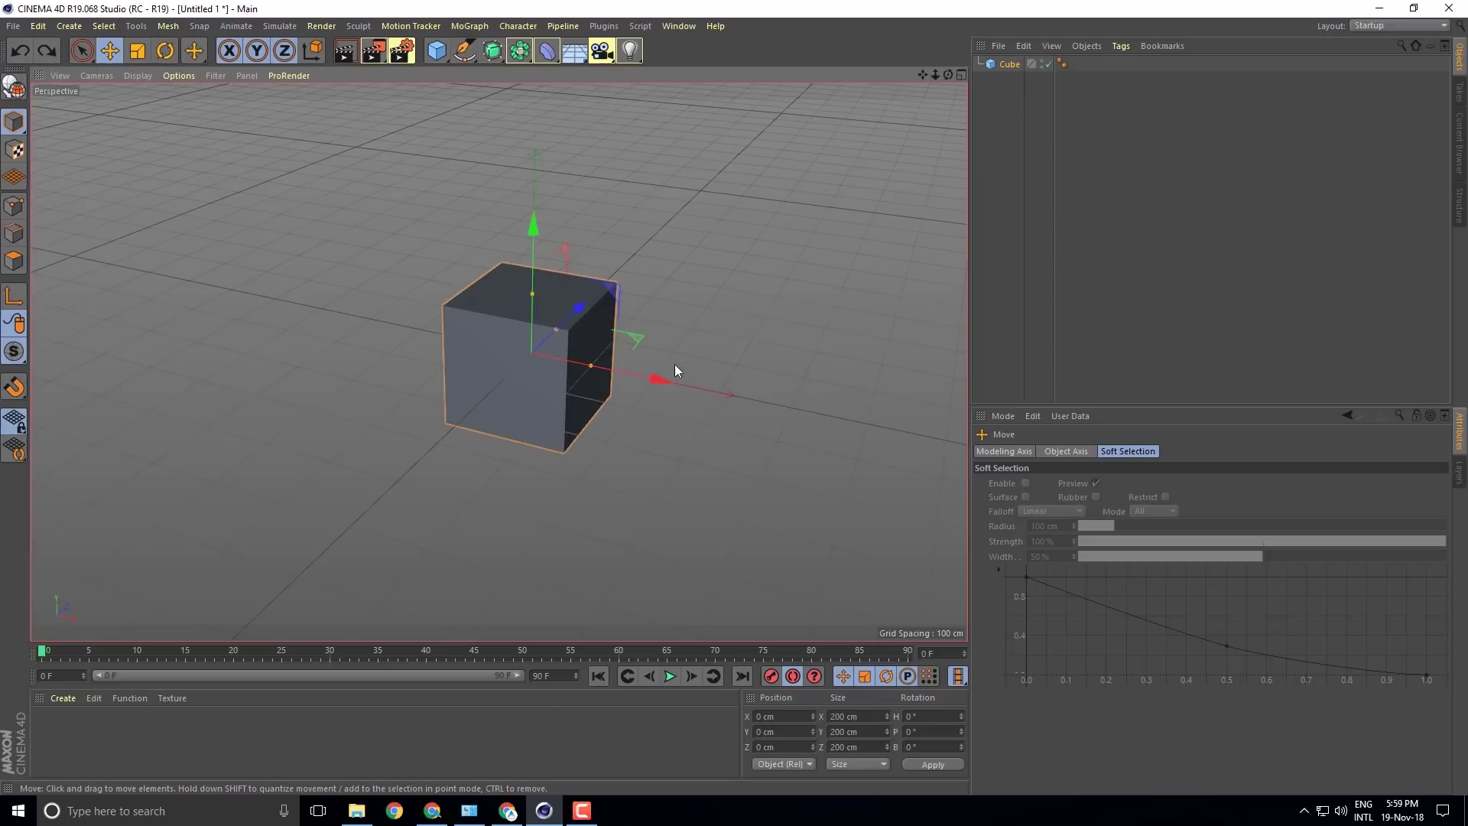
left_click_drag(579, 309, 615, 274)
left_click_drag(574, 229, 575, 142)
key("ctrl+z")
key("ctrl+z")
left_click_drag(718, 190, 767, 216)
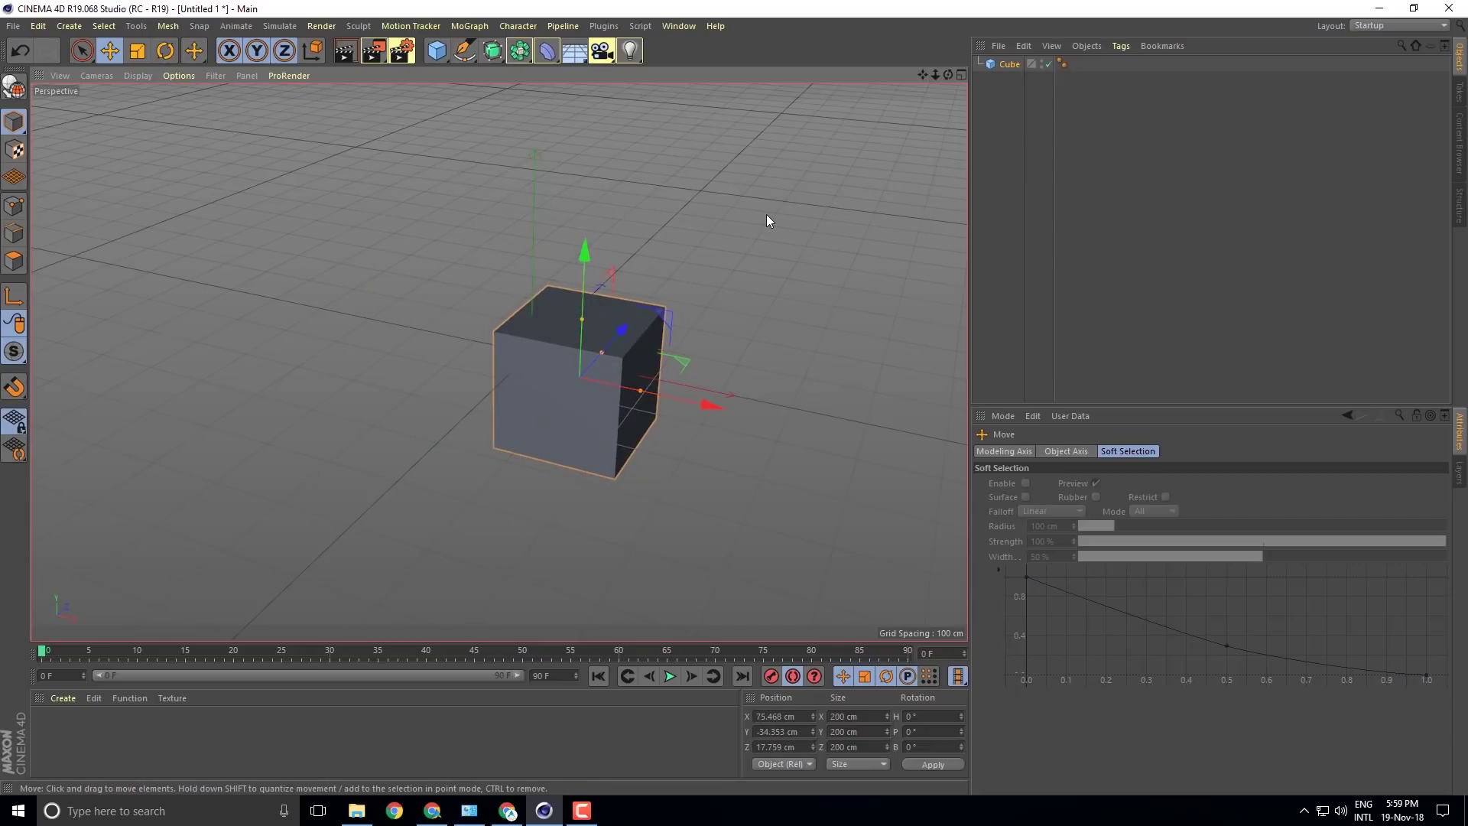
key("ctrl+z")
- Try scaling the cube uniformly down to about 111 cm and deleting it, and undo both changes
left_click(138, 50)
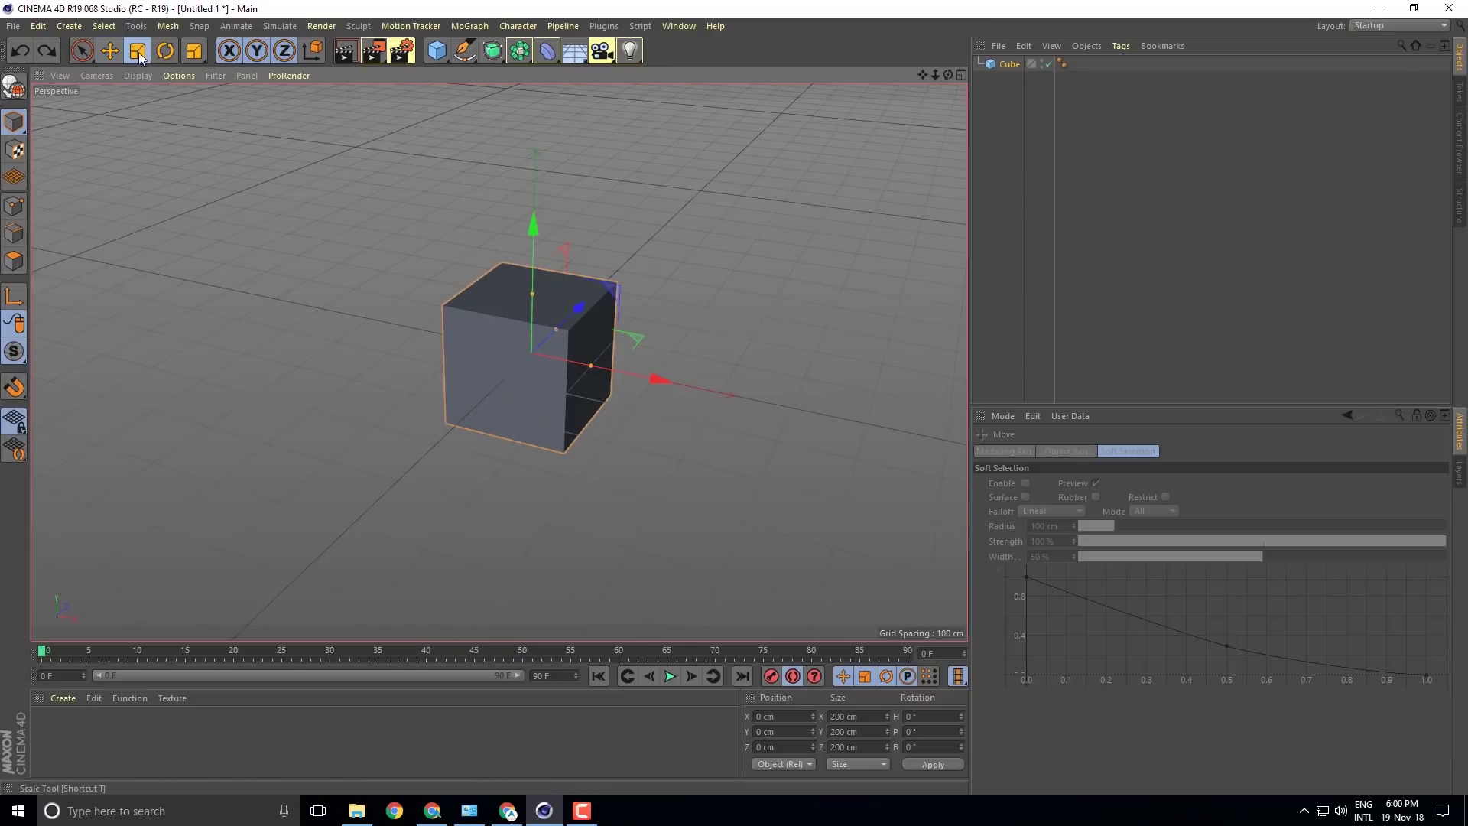
left_click_drag(531, 223, 528, 282)
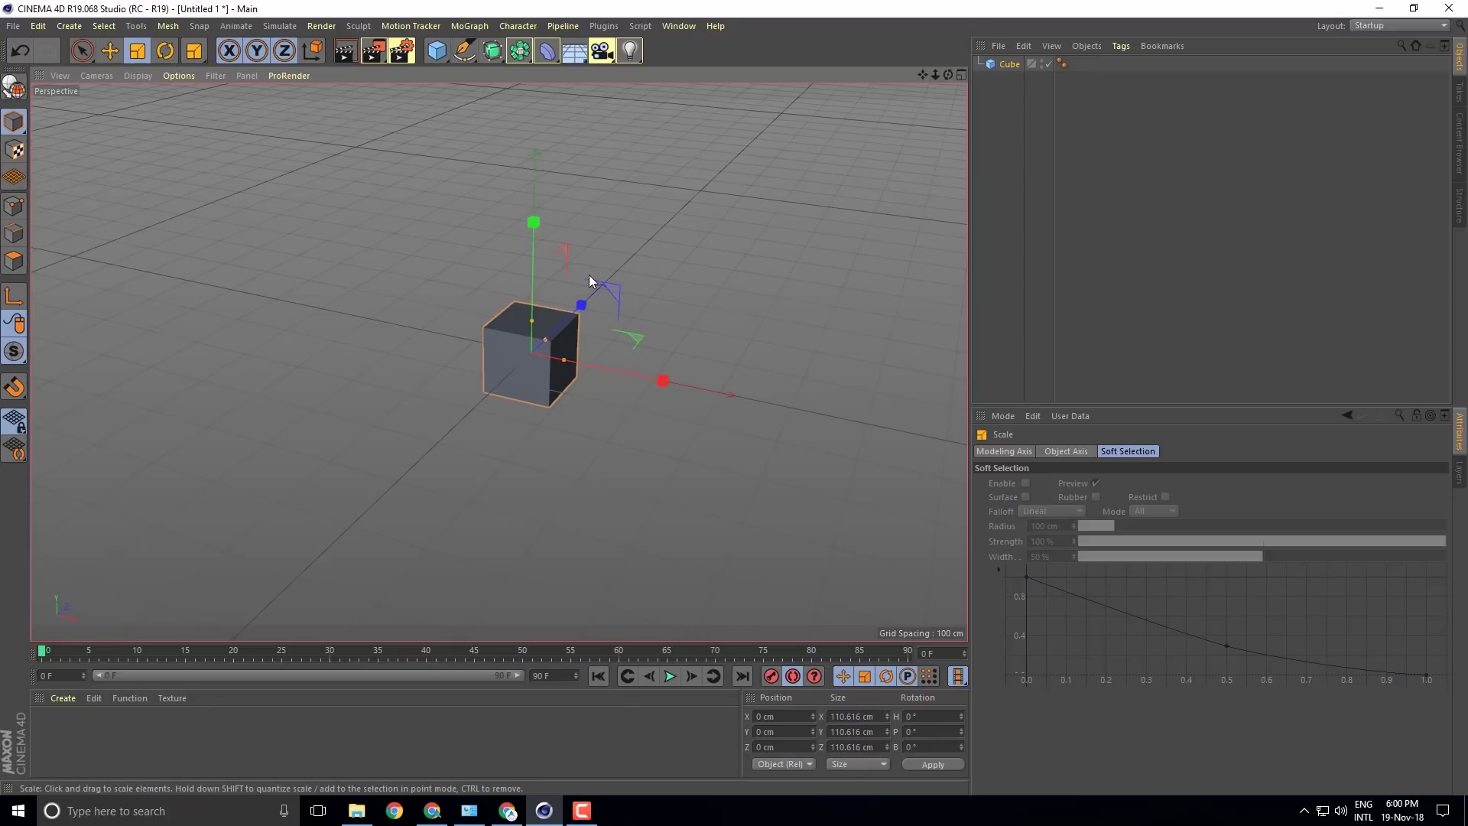
key("Delete")
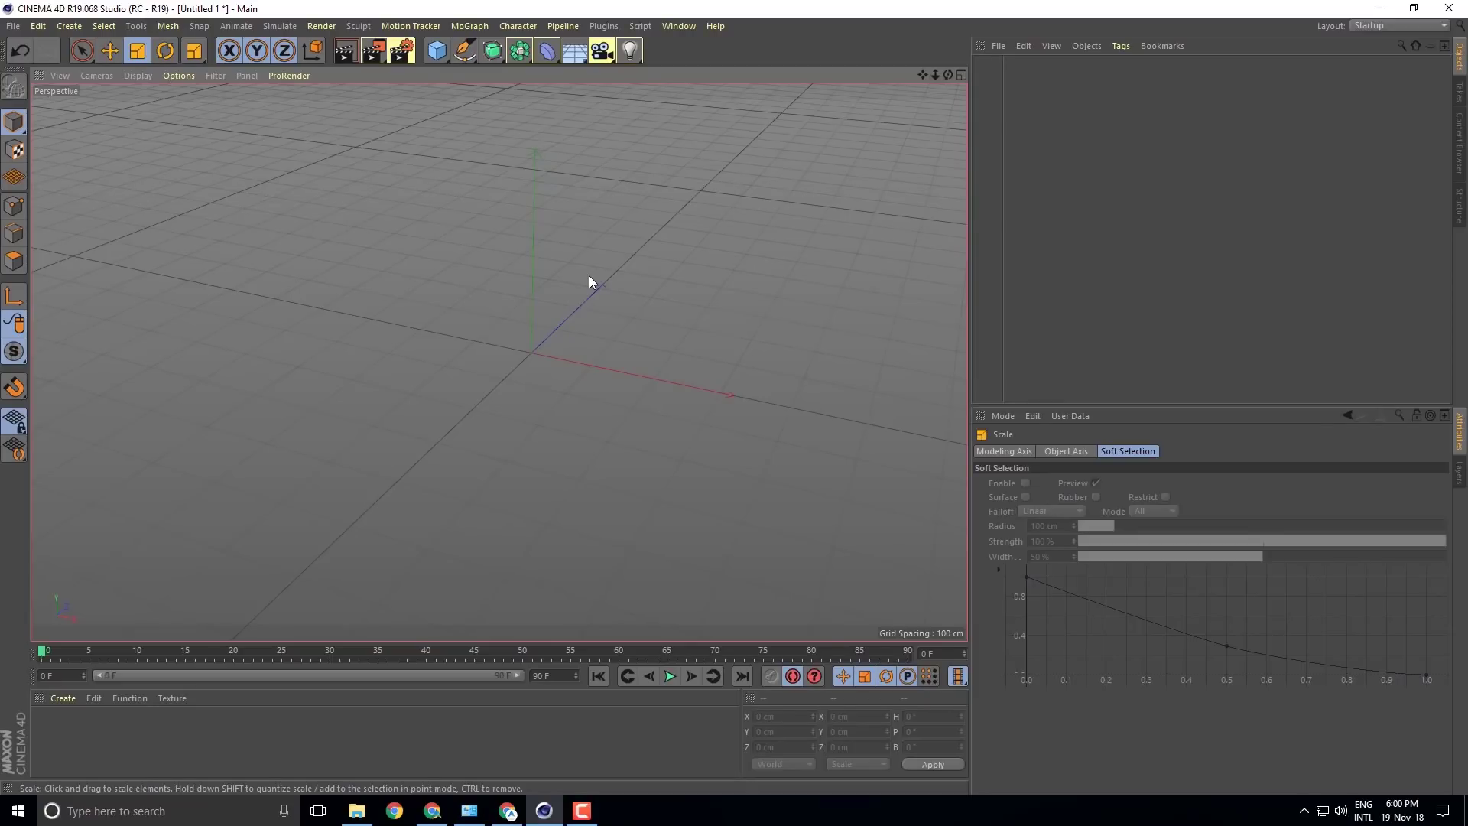
key("ctrl+z")
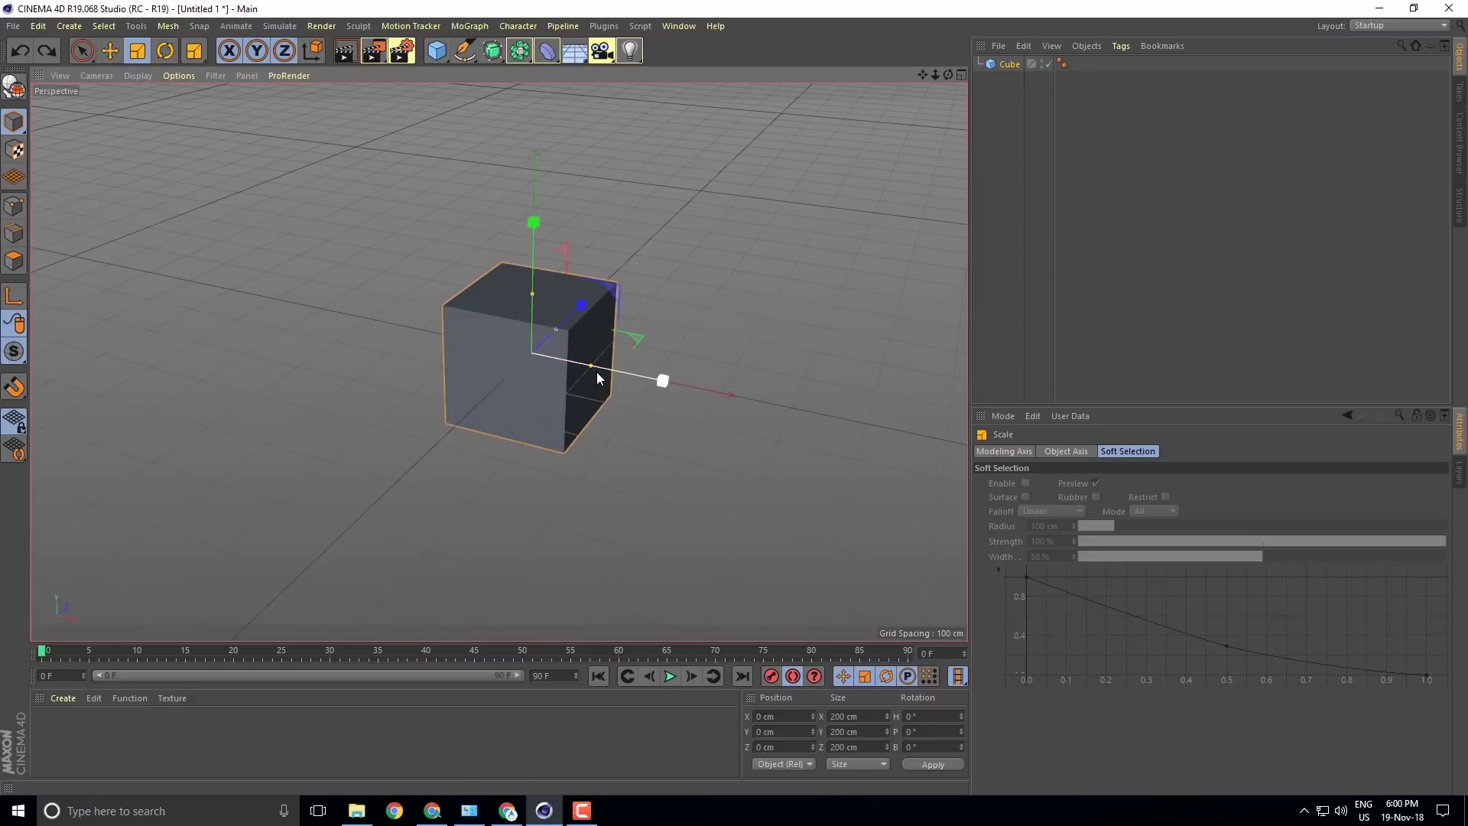
- Stretch the cube non-uniformly to about 251 cm in X, 314 cm in Y and 345 cm in Z
mouse_move(531, 294)
left_mouse_down()
mouse_move(530, 324)
mouse_move(543, 285)
left_mouse_up()
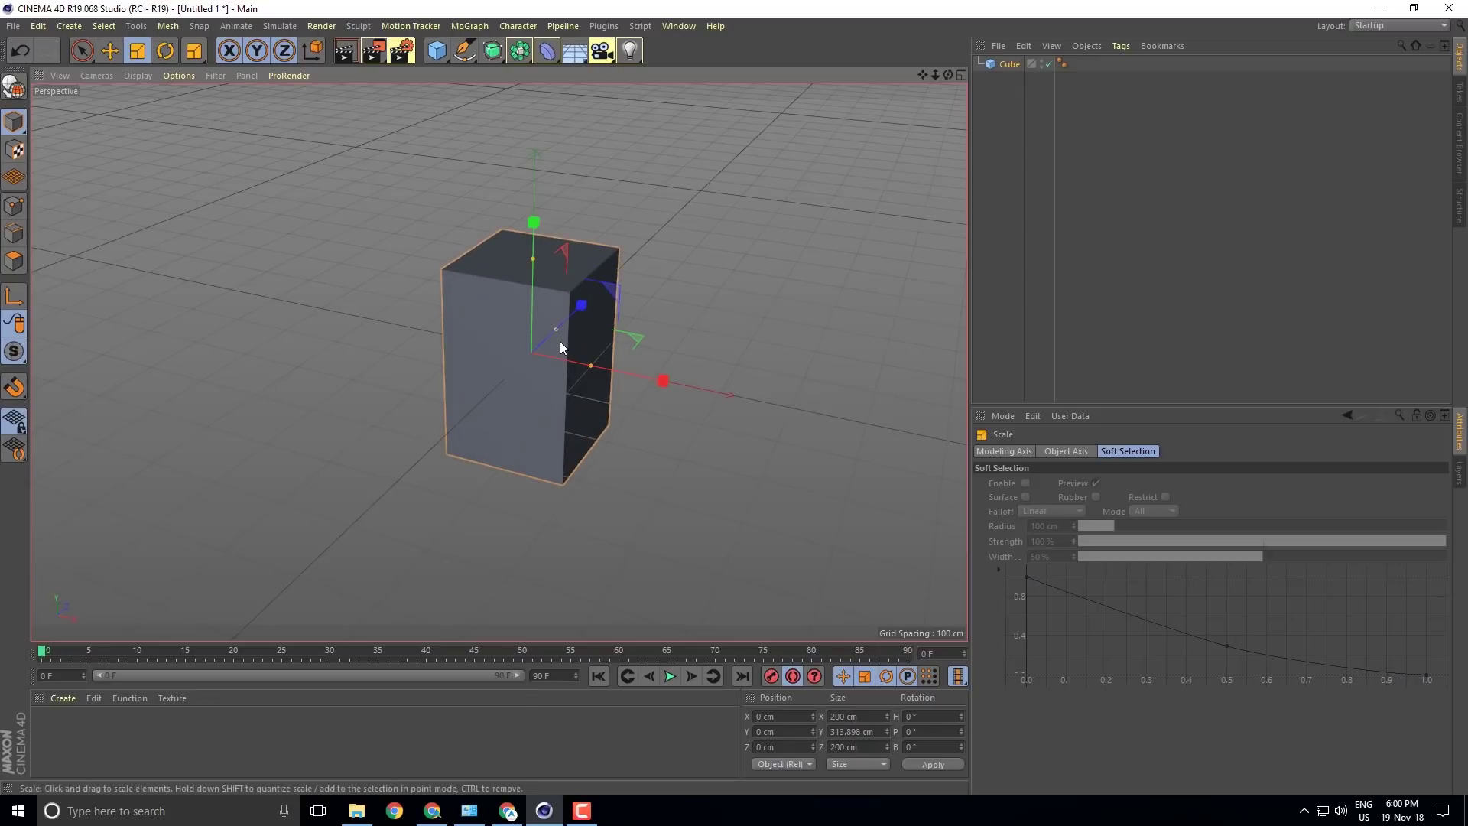
left_click_drag(558, 335, 609, 378)
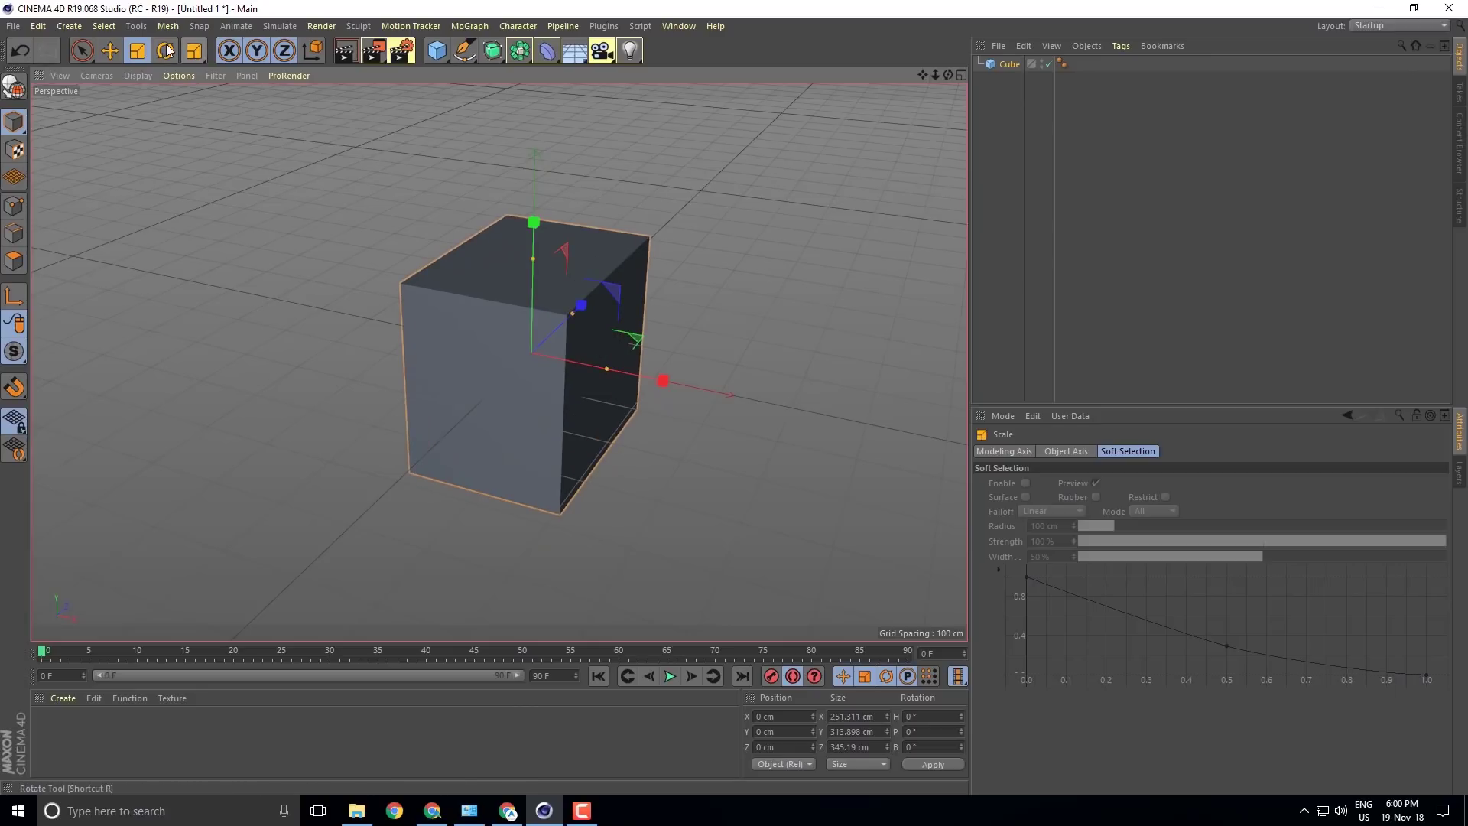
- Try rotating the stretched cube around several axes with the Rotate tool, and undo the rotations
key("r")
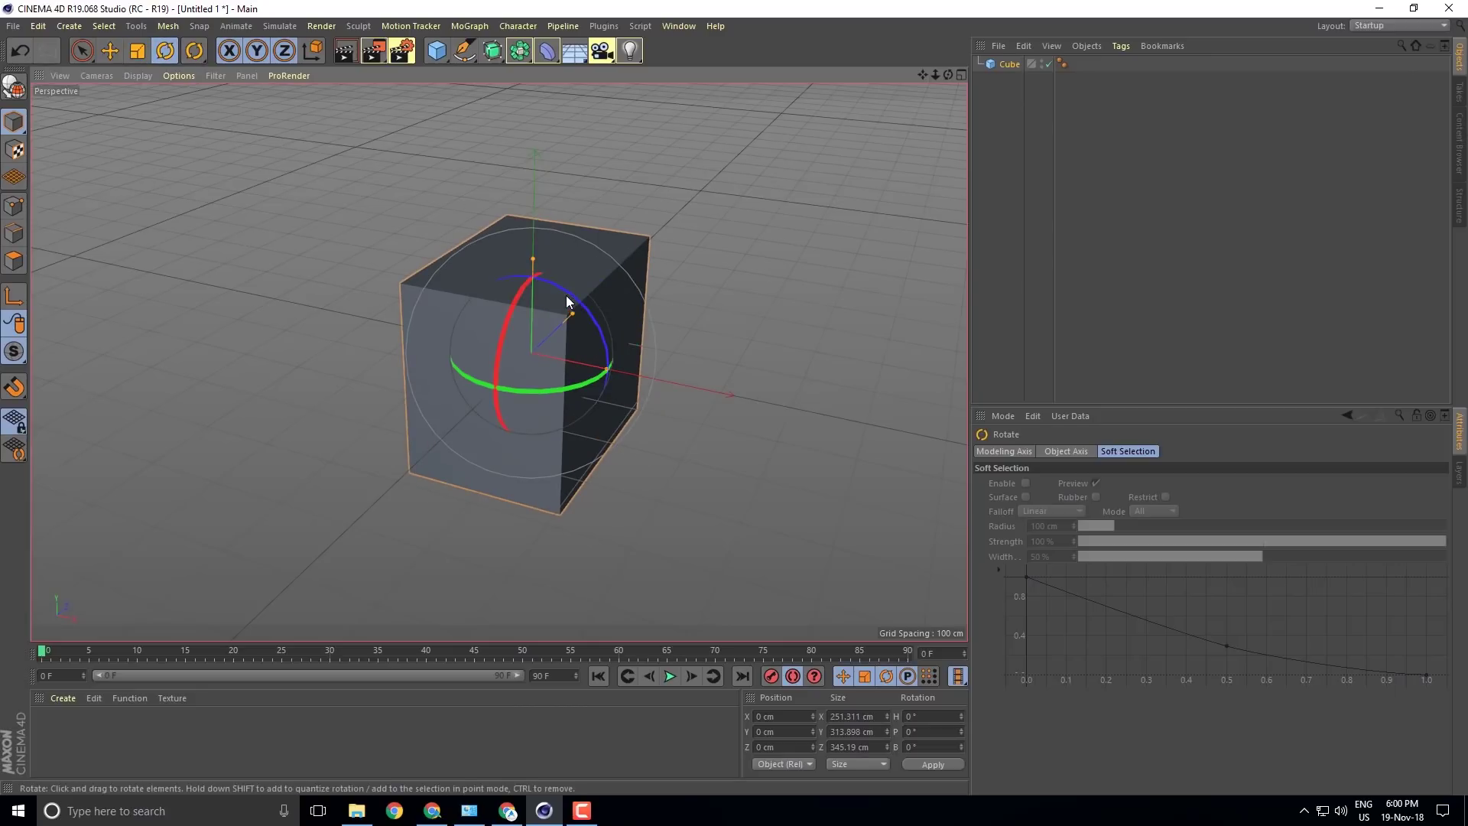
left_click_drag(561, 290, 445, 315)
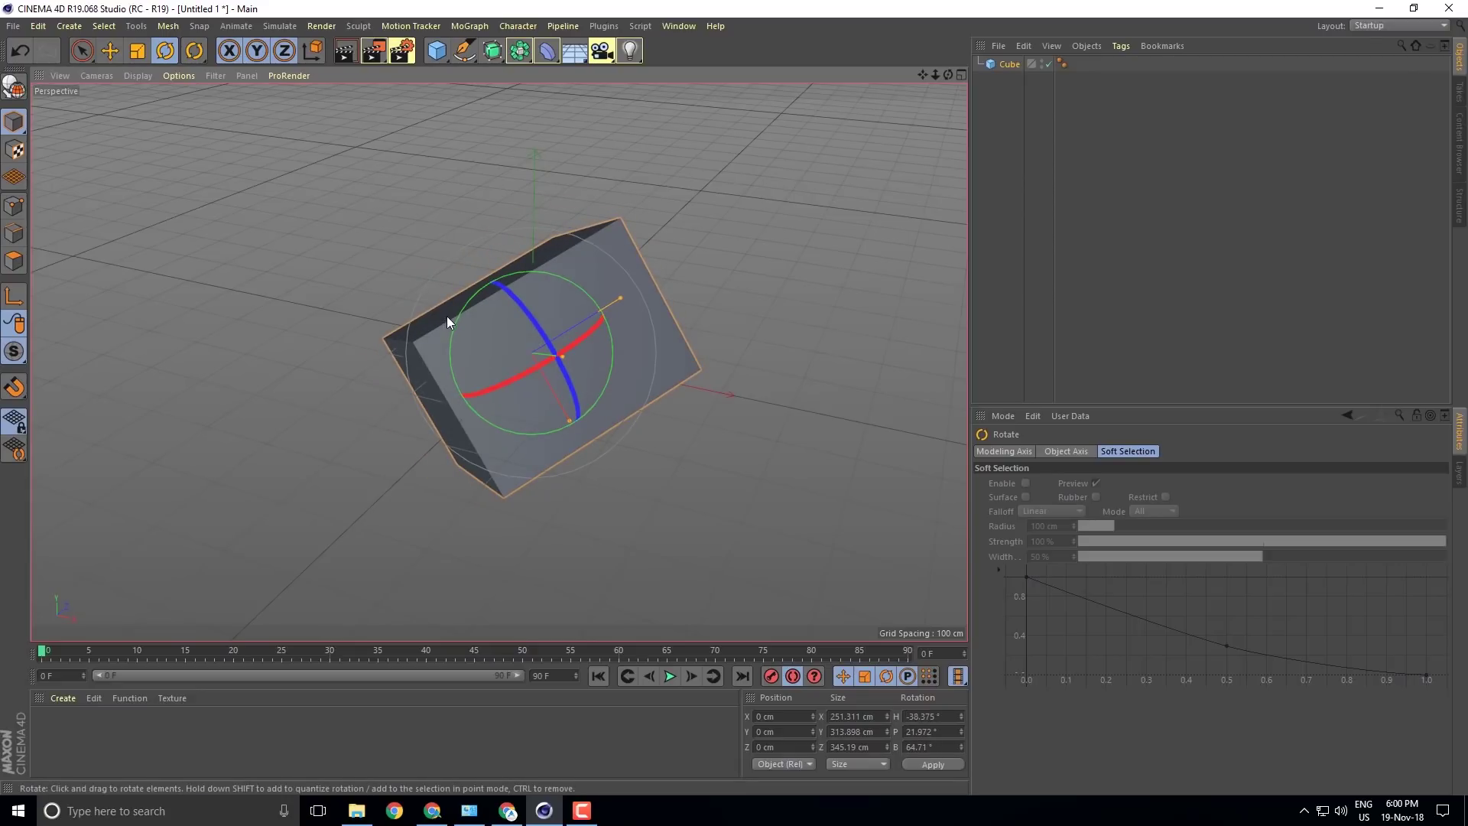
left_click_drag(592, 327, 511, 356)
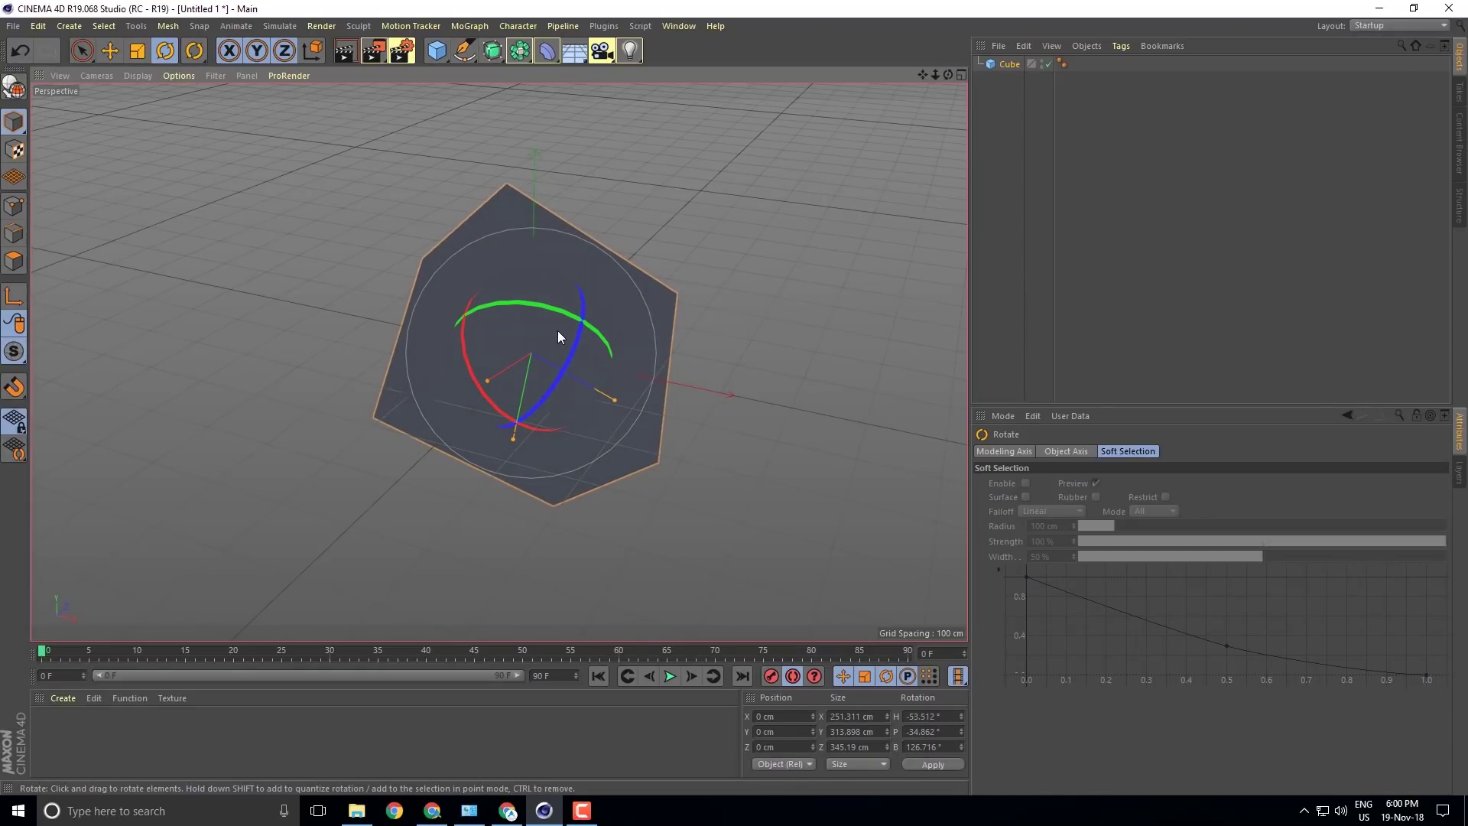
key("ctrl+z")
key("ctrl+z")
key("ctrl+z")
key("ctrl+z")
key("ctrl+z")
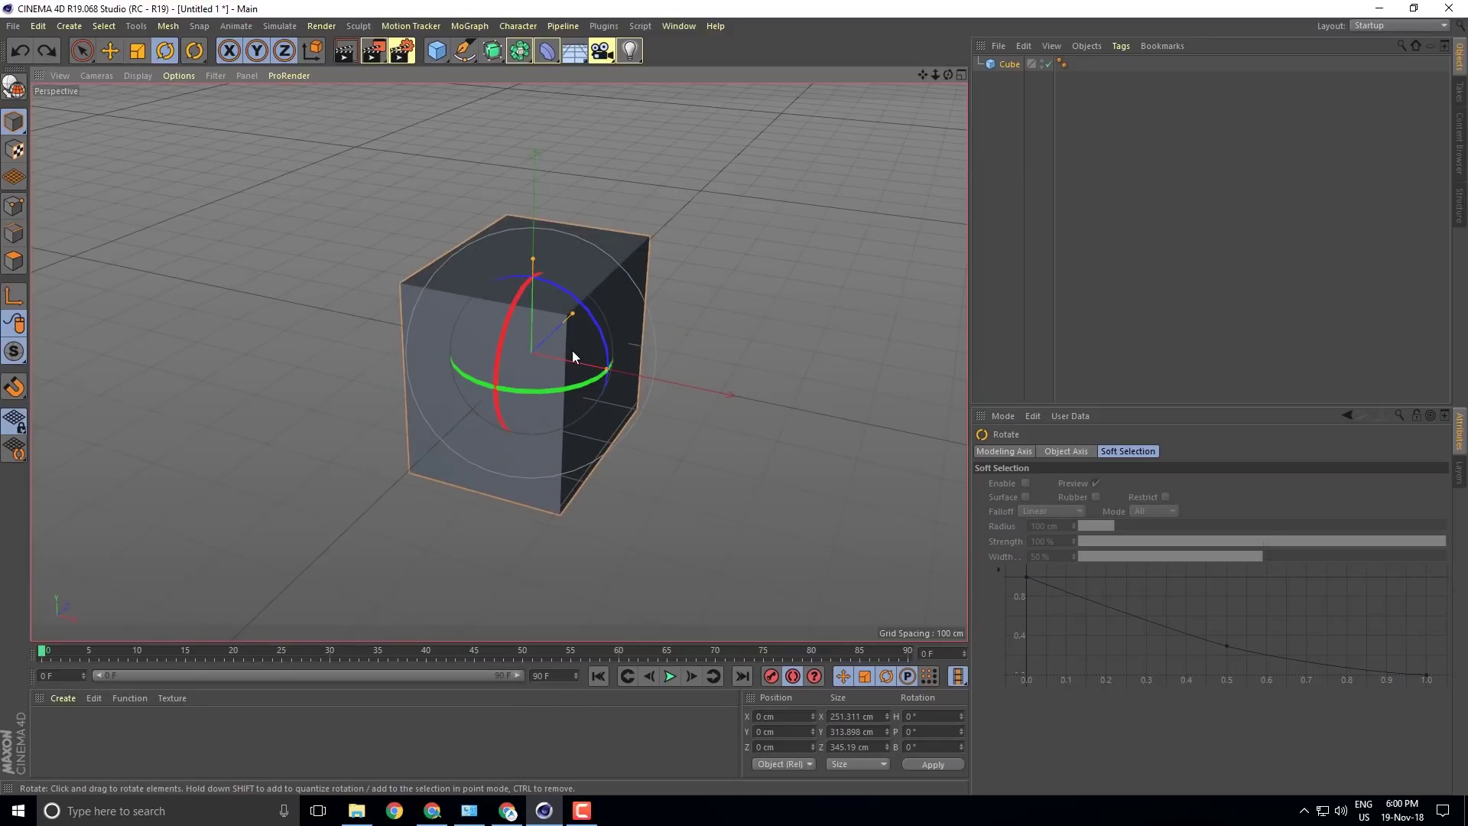
- Undo the cube's non-uniform scaling
key("ctrl+z")
key("ctrl+z")
key("ctrl+z")
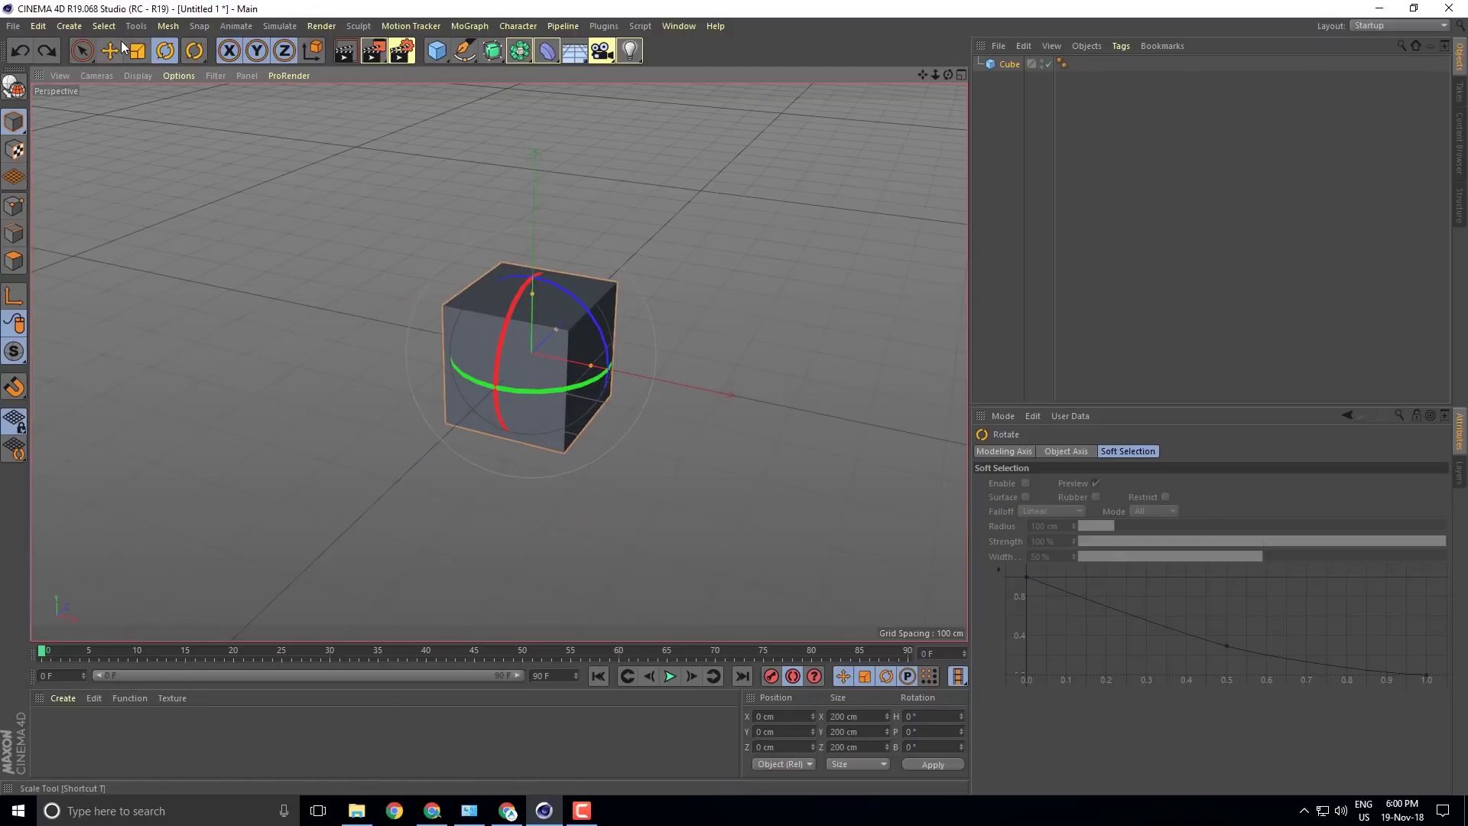
- Scale the cube uniformly to about 217 cm on every axis
left_click(137, 53)
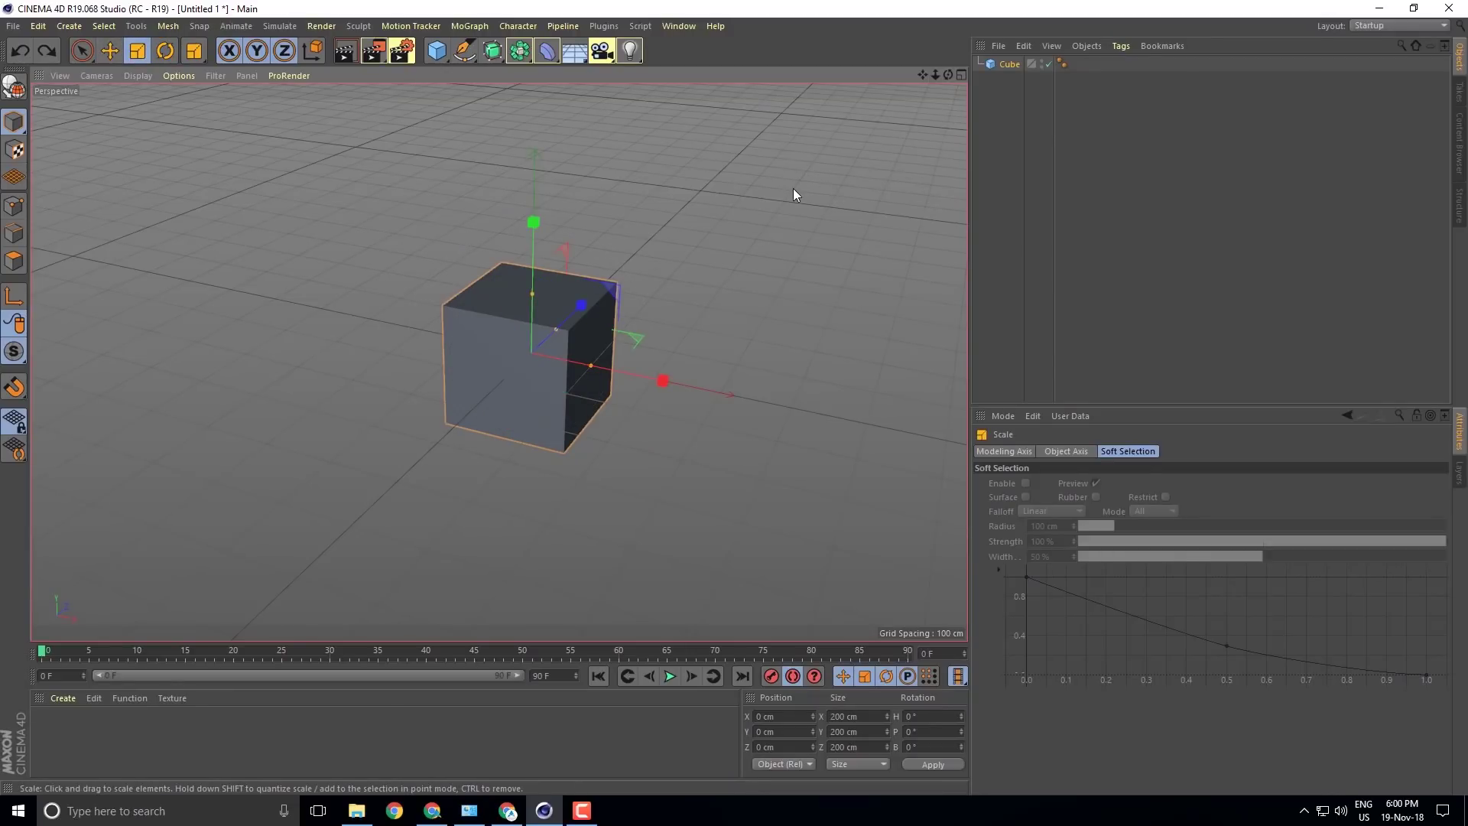
left_click_drag(760, 177, 811, 248)
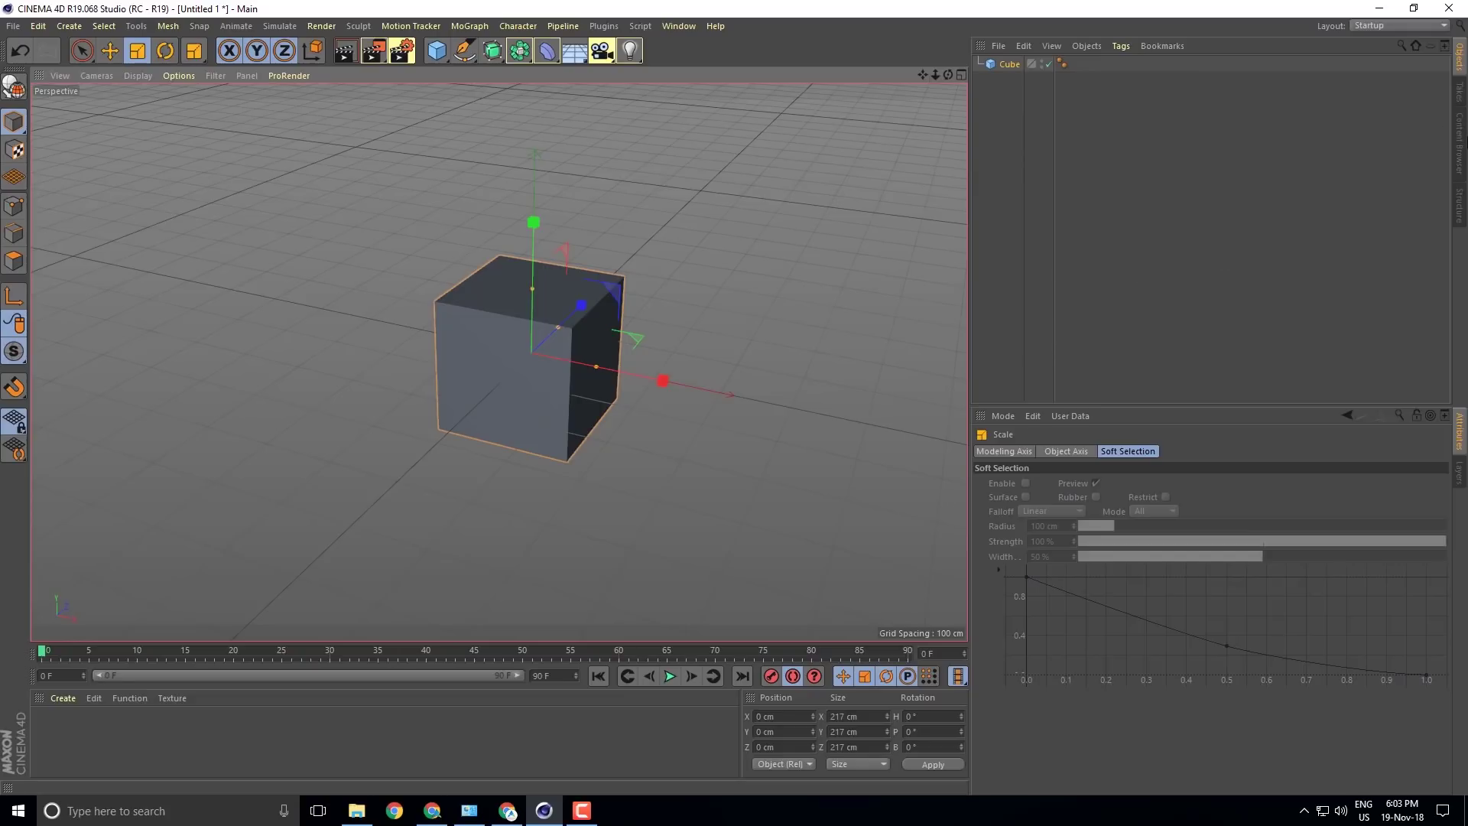
- Look through the preset libraries in the Content Browser's Presets folder and select the Visualize library
left_click(1459, 144)
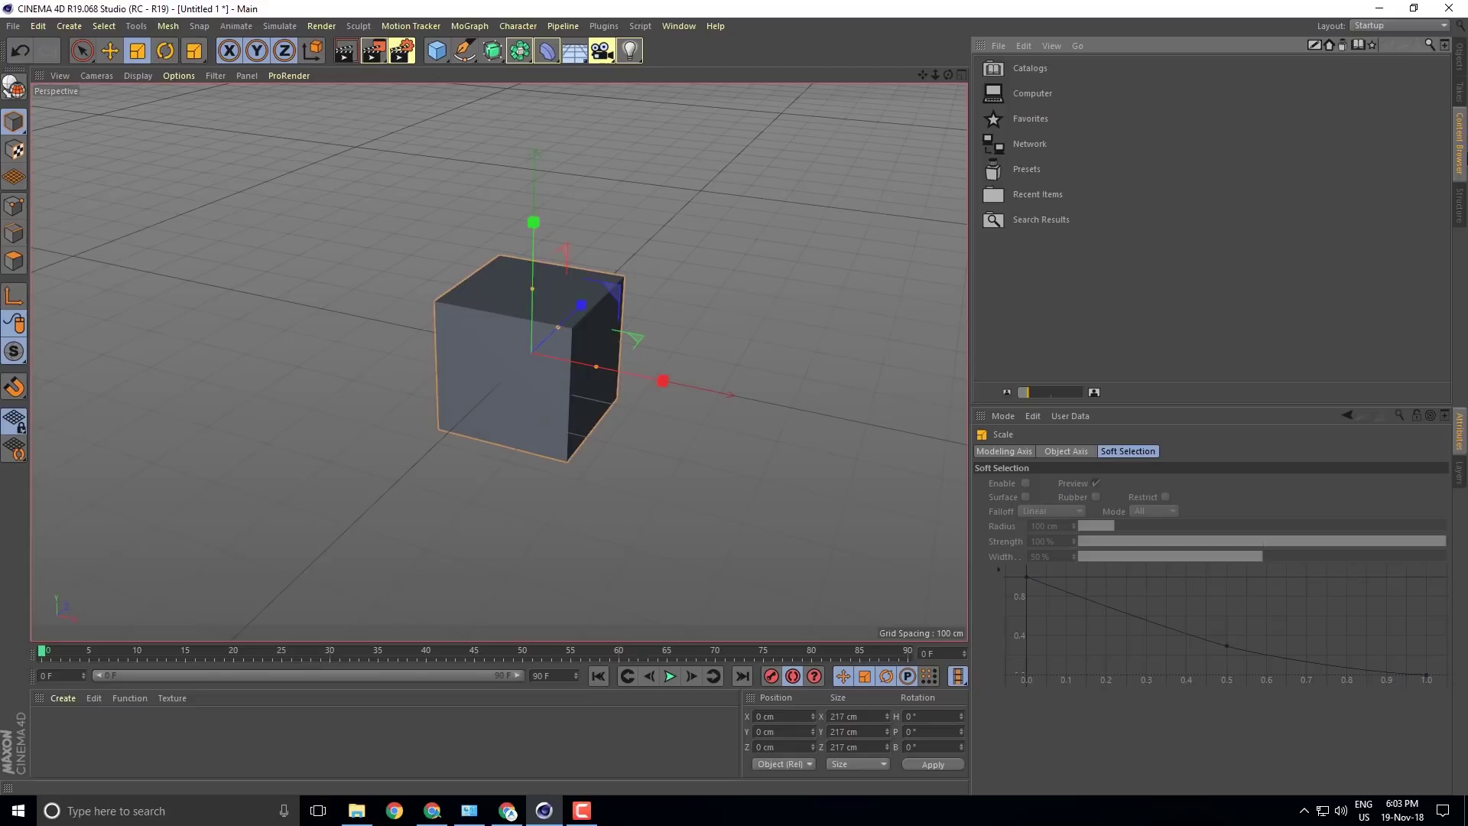
double_click(1022, 170)
scroll(1319, 208, "down", 5)
scroll(1319, 208, "up", 5)
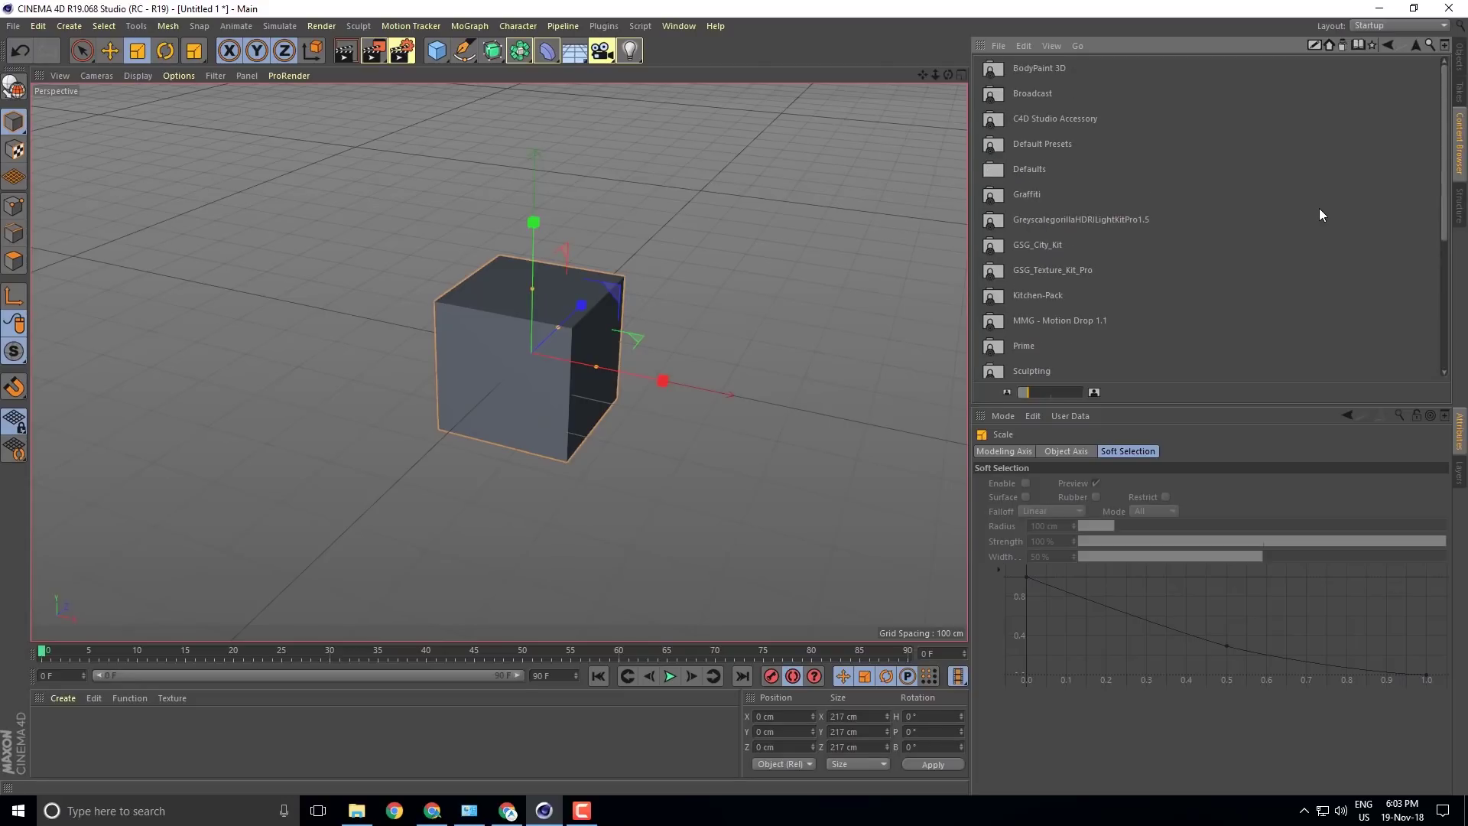
scroll(1319, 214, "down", 2)
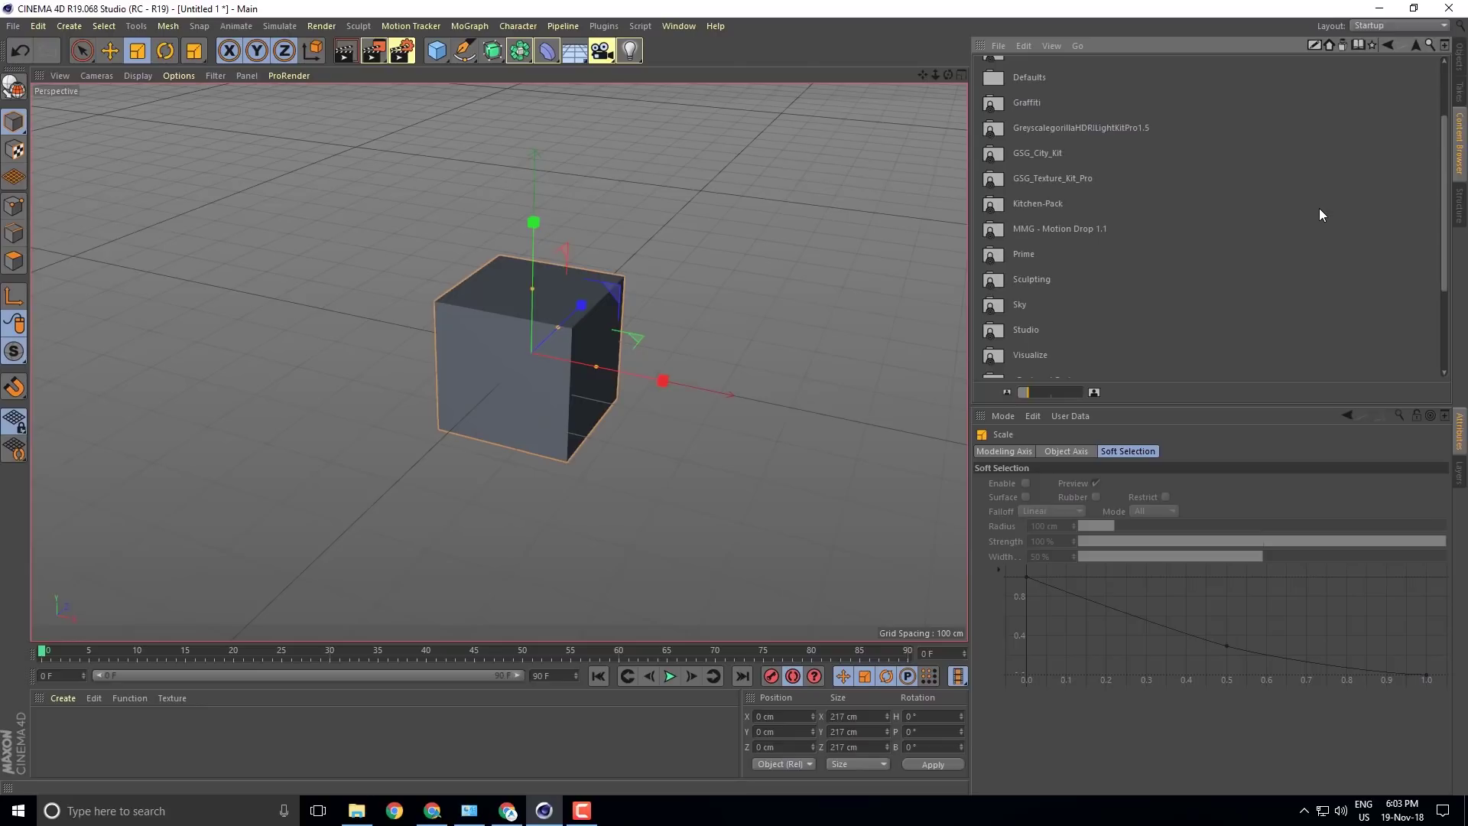
scroll(1319, 209, "down", 2)
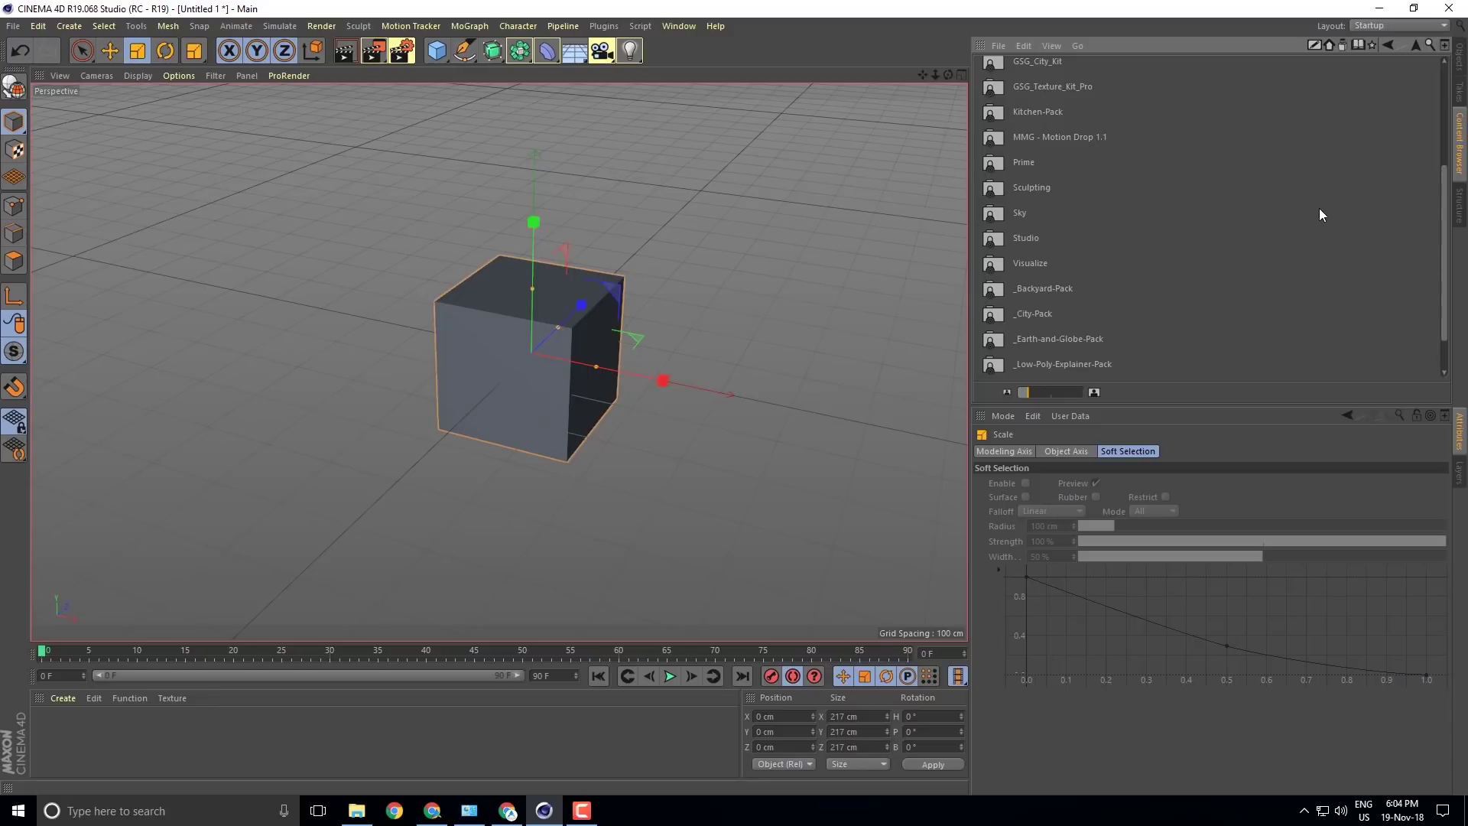
scroll(1318, 209, "up", 5)
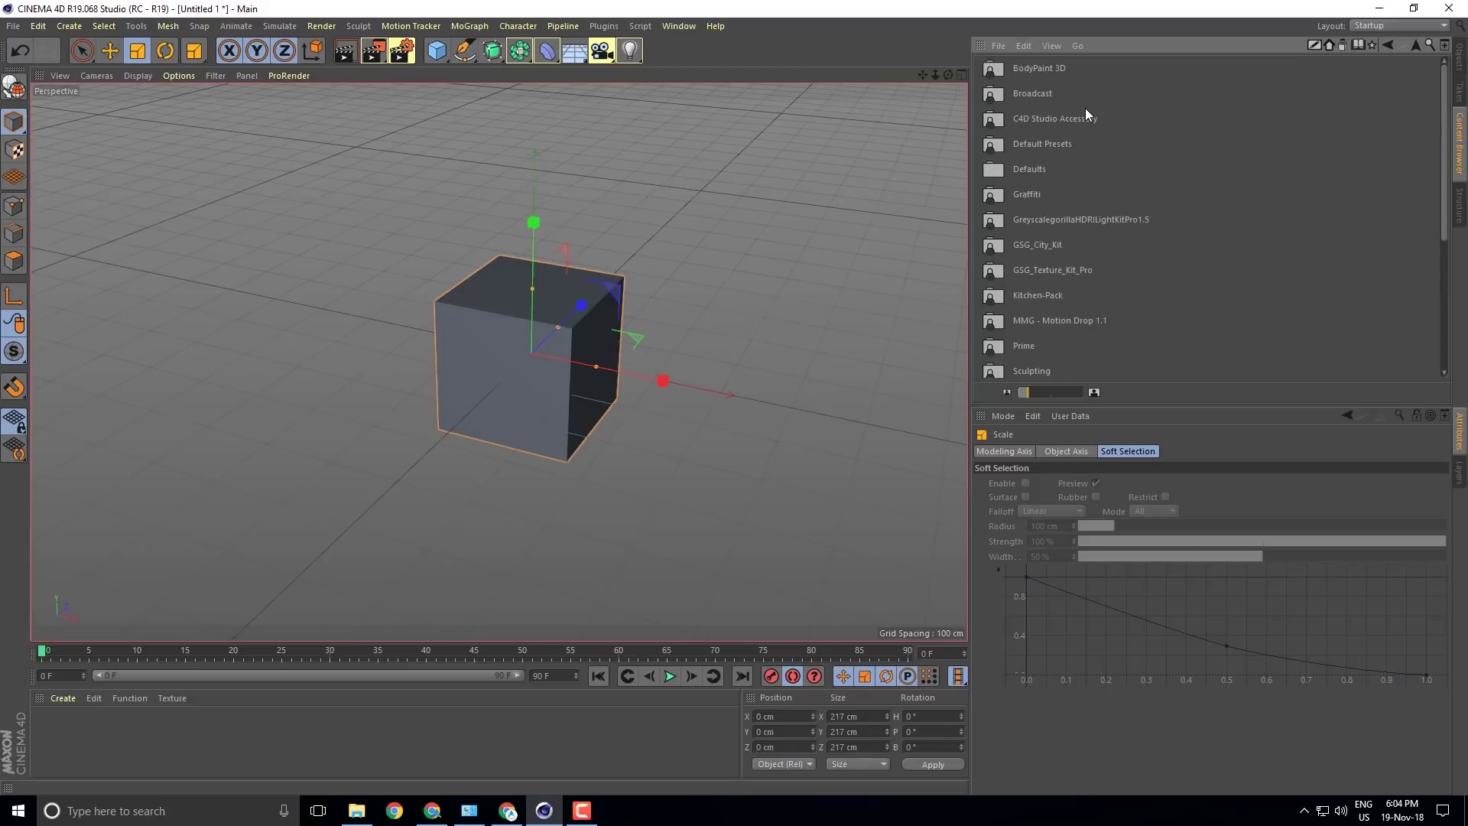
scroll(1086, 114, "down", 6)
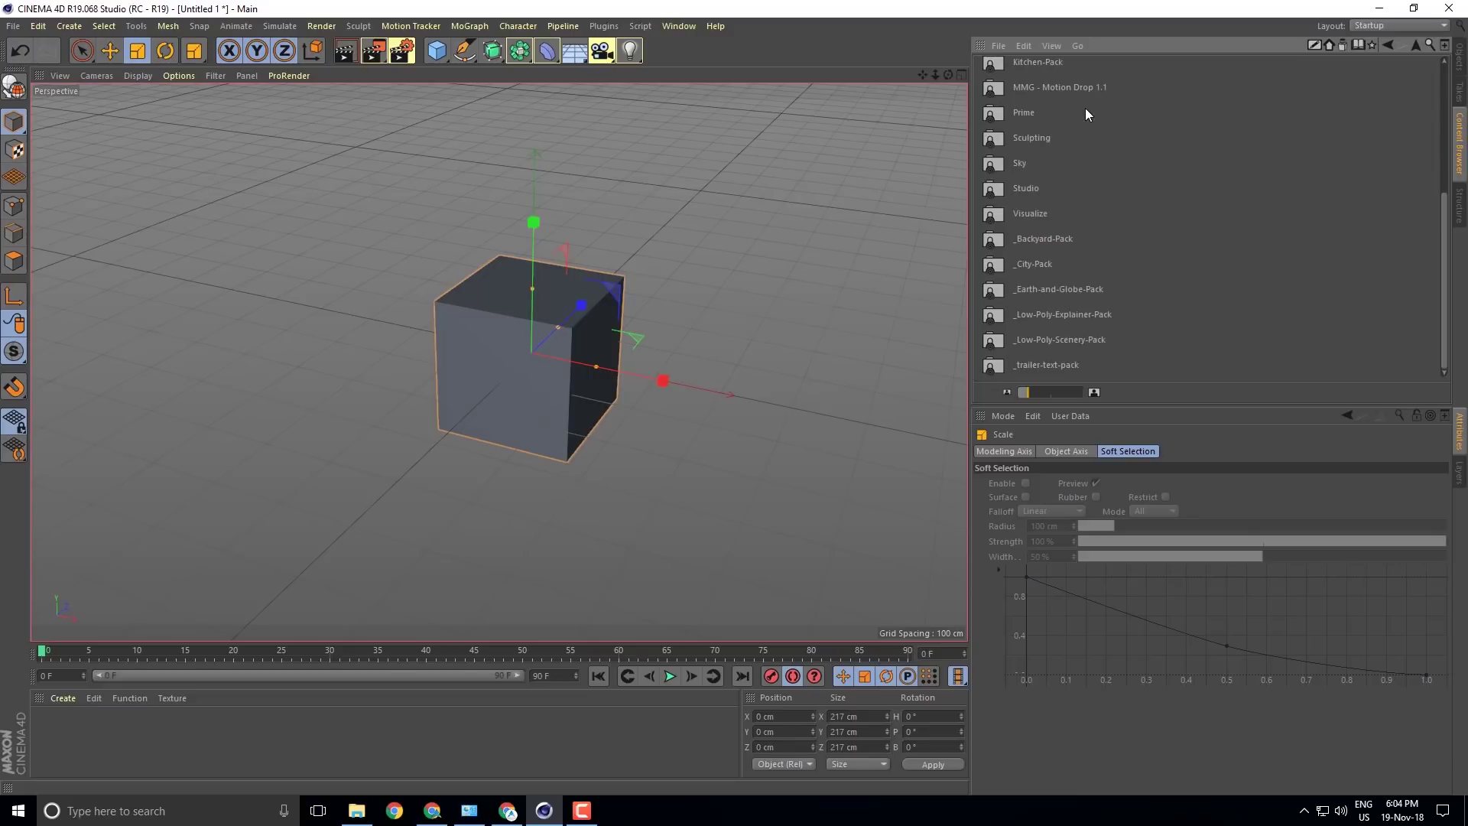
left_click(1090, 213)
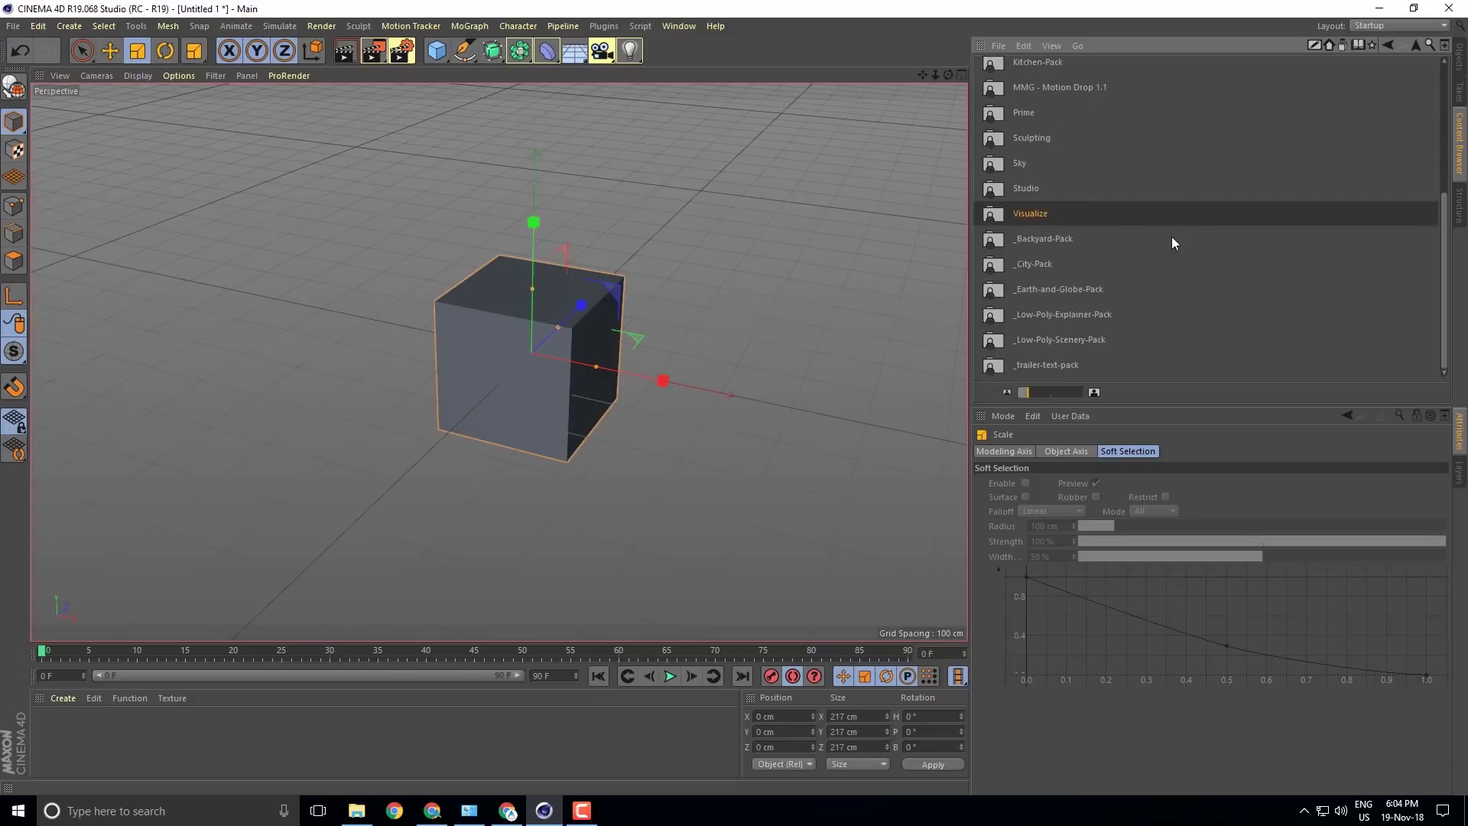
- Open the Visualize library's 3D Objects folder and enlarge the Content Browser area downward to show all its categories
double_click(1029, 214)
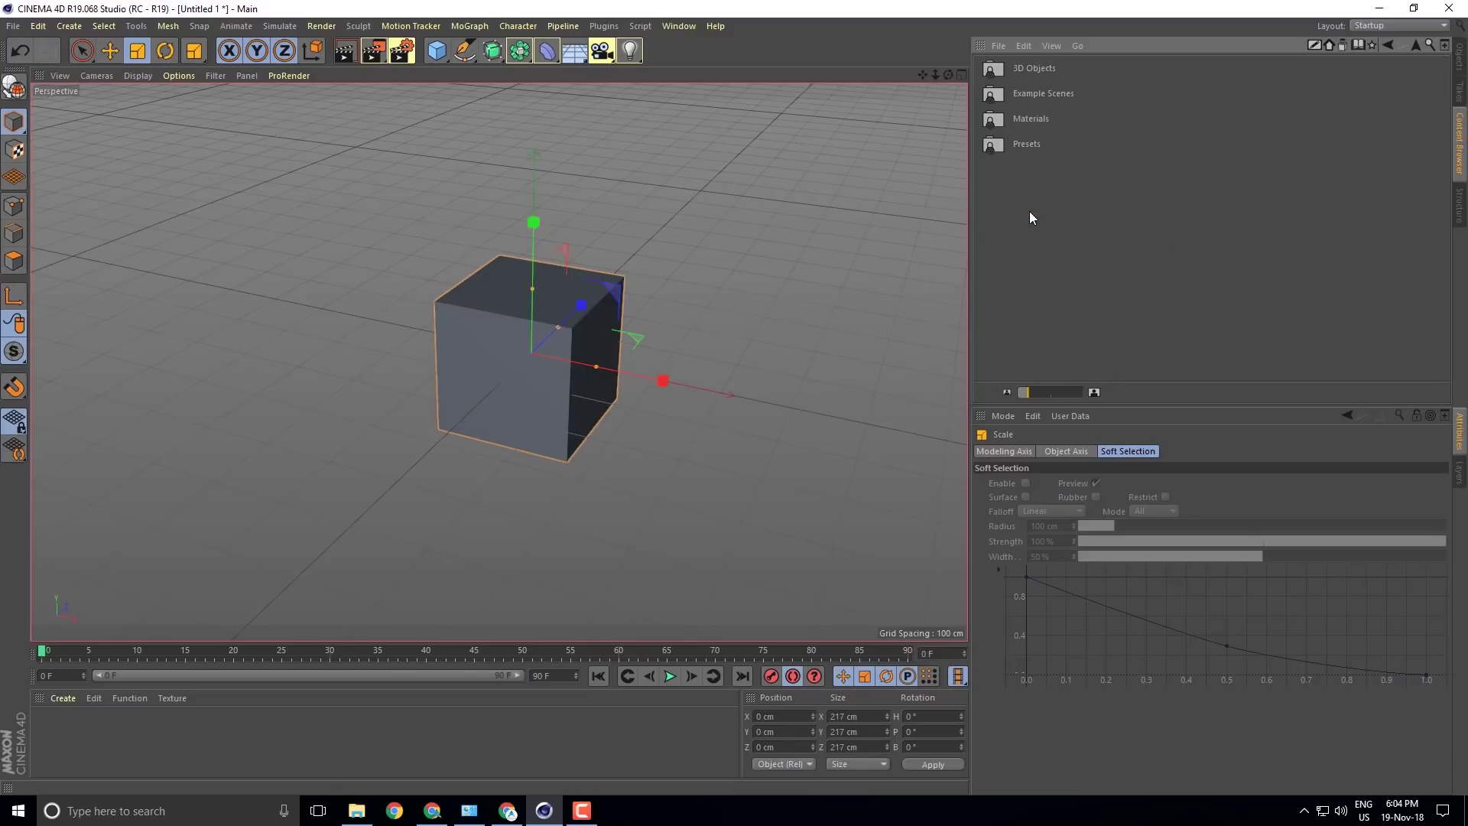
double_click(1030, 70)
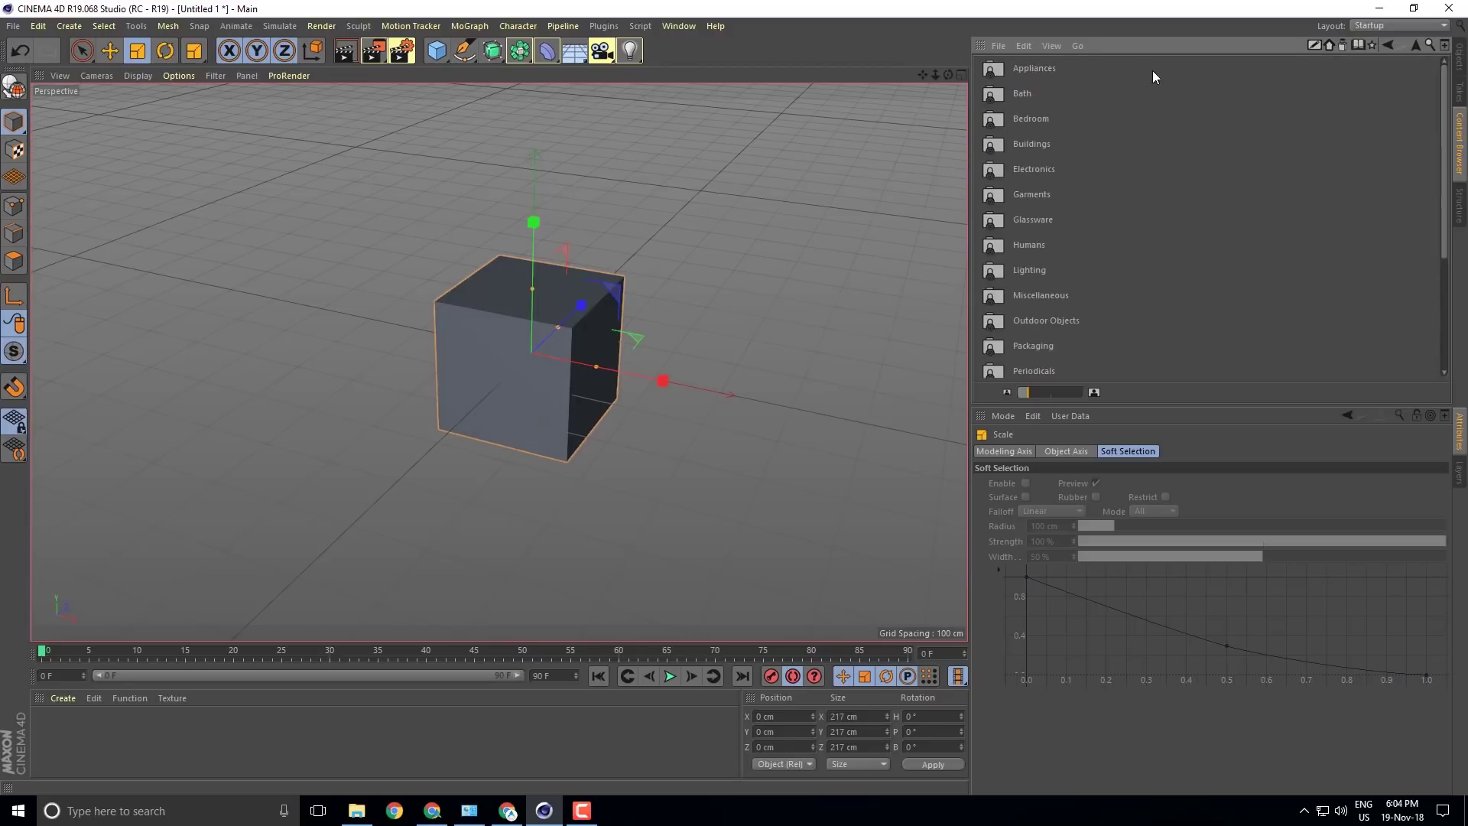
scroll(1151, 107, "down", 3)
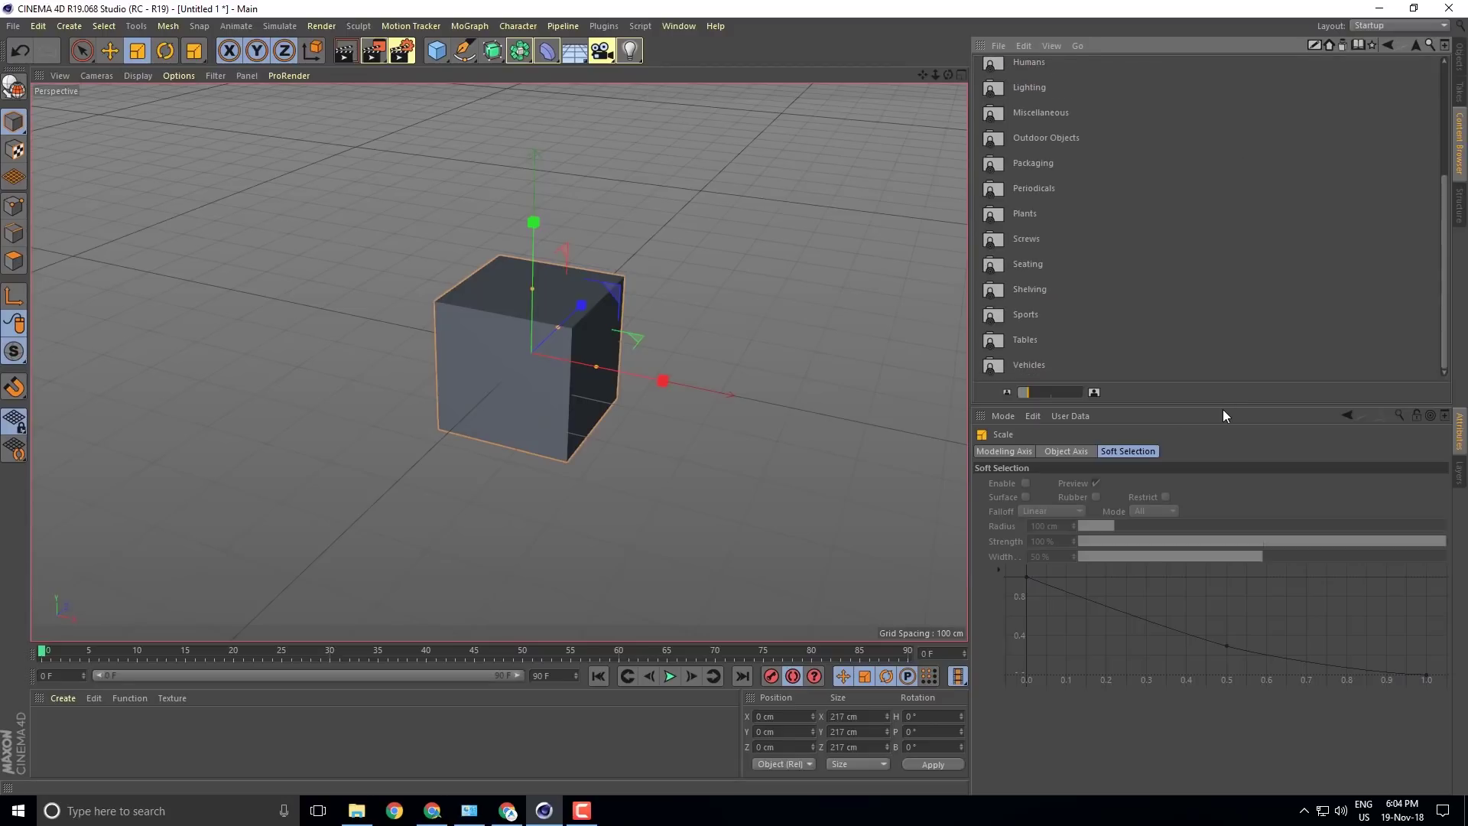
left_click_drag(1220, 406, 1195, 671)
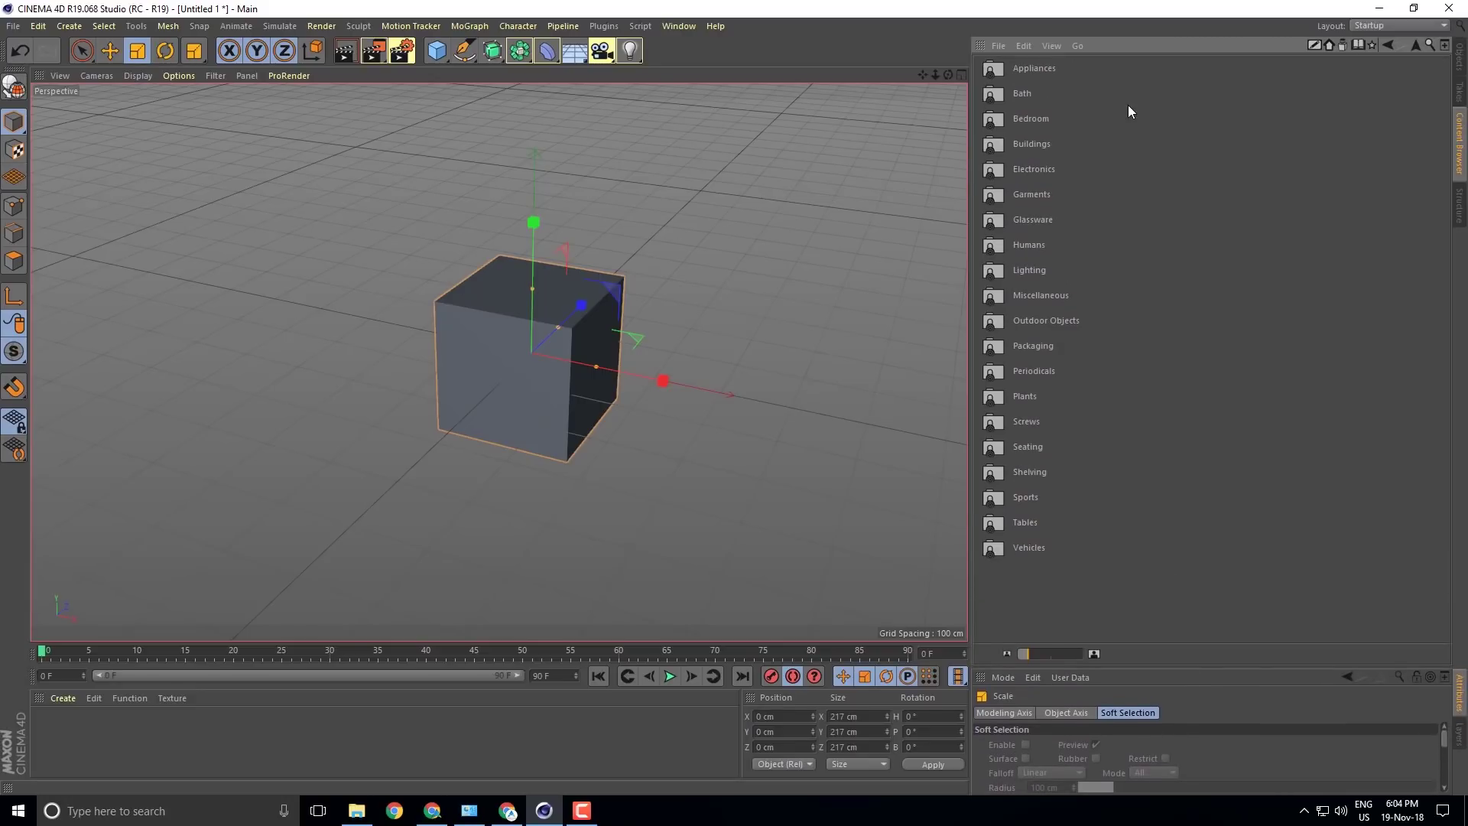
- Open the Bathroom Vanities folder inside Bath and enlarge the preview thumbnails to their maximum size
double_click(1020, 94)
double_click(1041, 93)
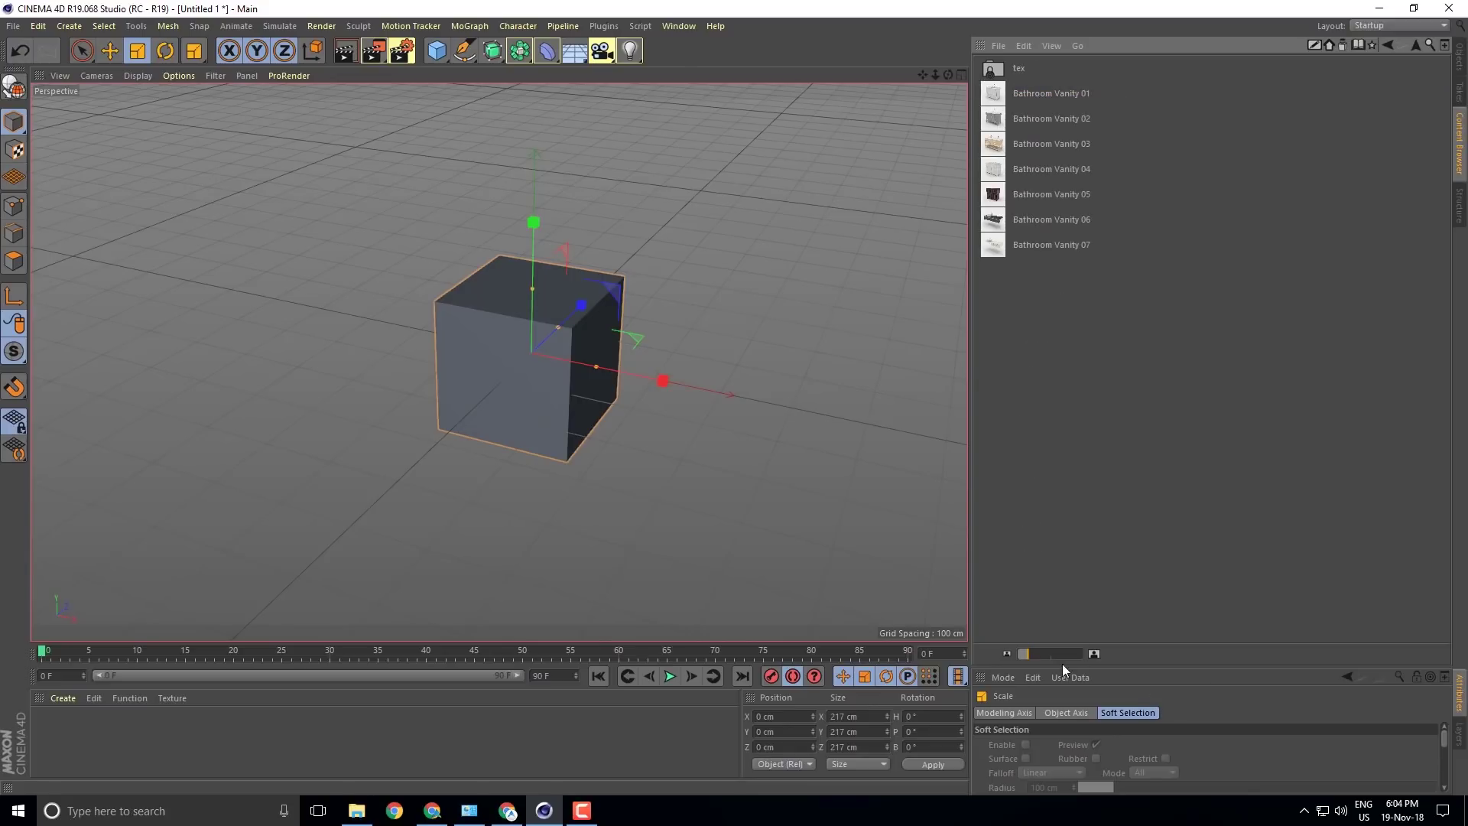
left_click_drag(1035, 654, 1085, 658)
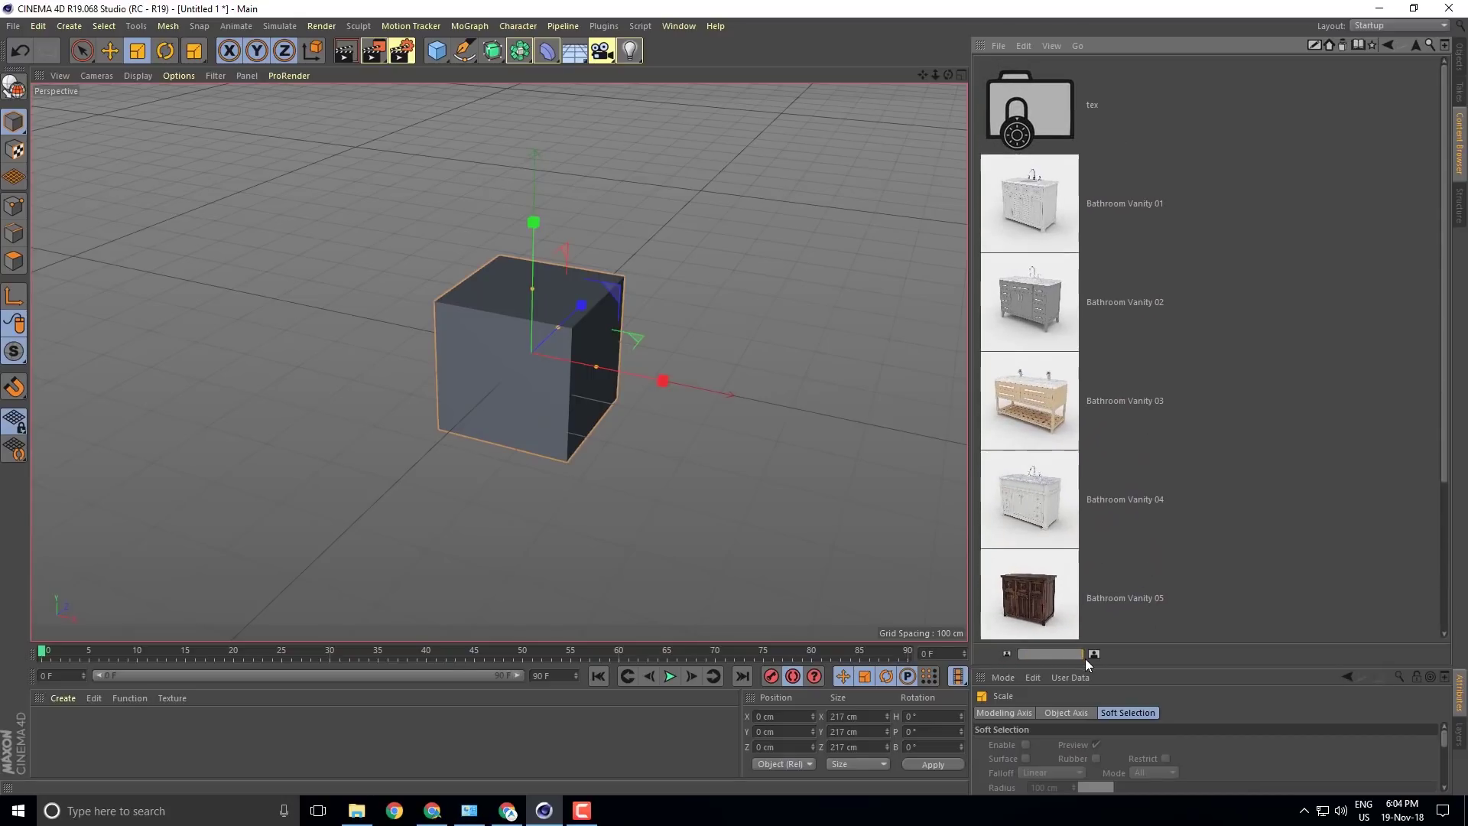
- Look through the bathroom vanity models, selecting Bathroom Vanity 01 and 06, and return to the Bath folder
left_click(1104, 206)
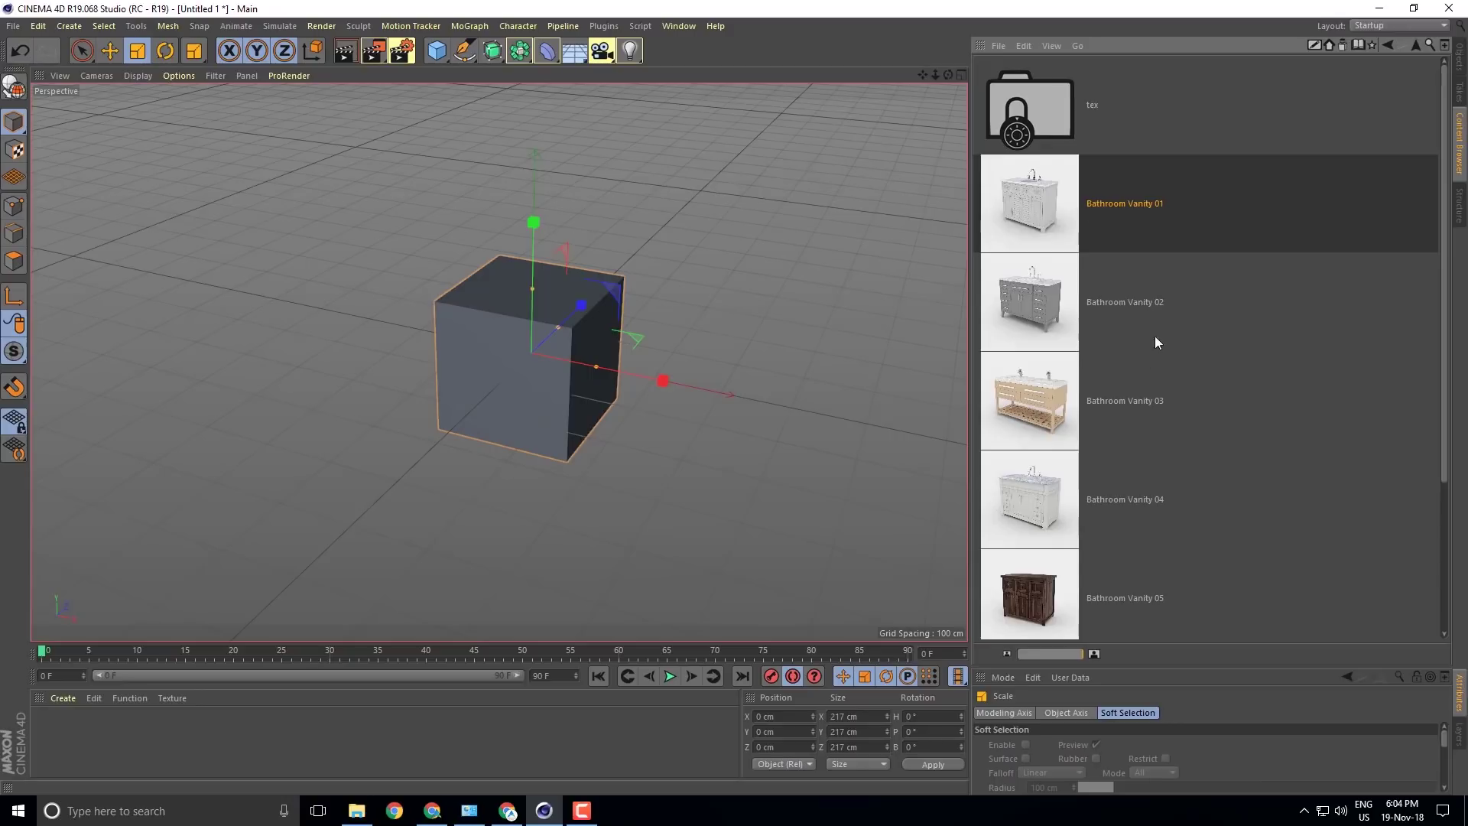
scroll(1117, 359, "down", 2)
left_click(1145, 511)
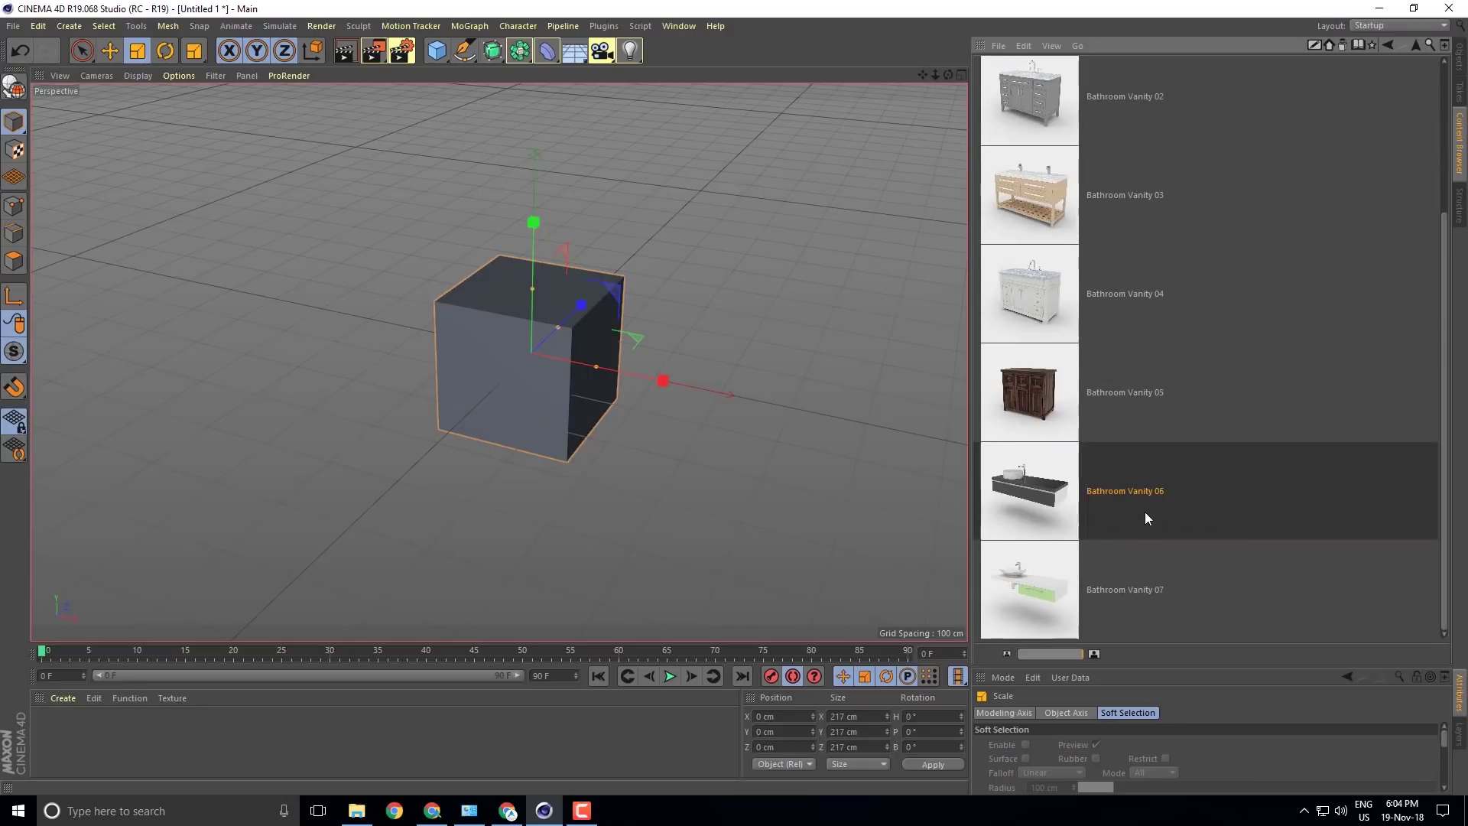
left_click(1413, 49)
- Look through the Bath folder's subfolders, from Accessories to Towels
scroll(1111, 304, "down", 2)
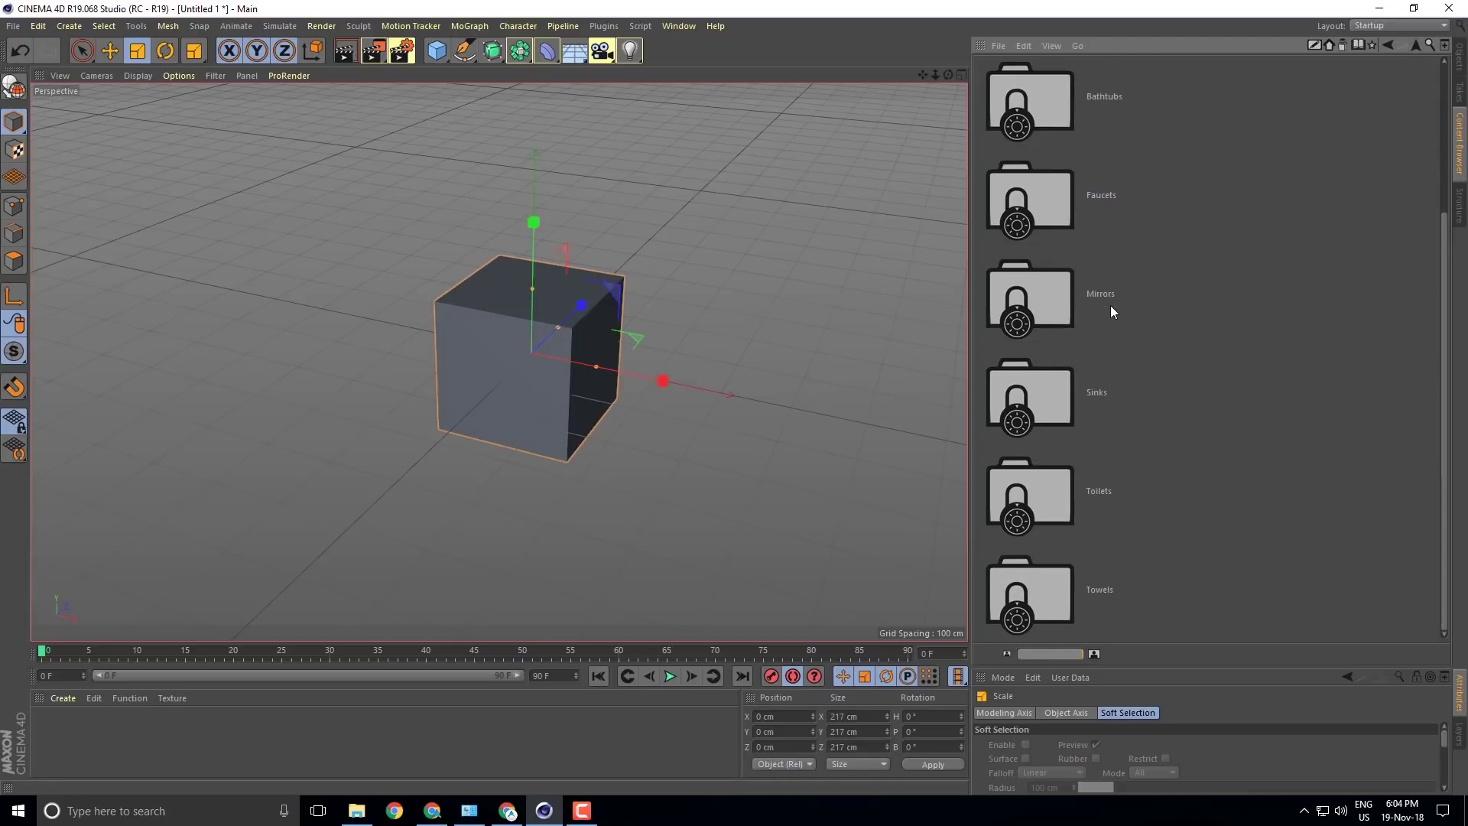
scroll(1159, 527, "up", 2)
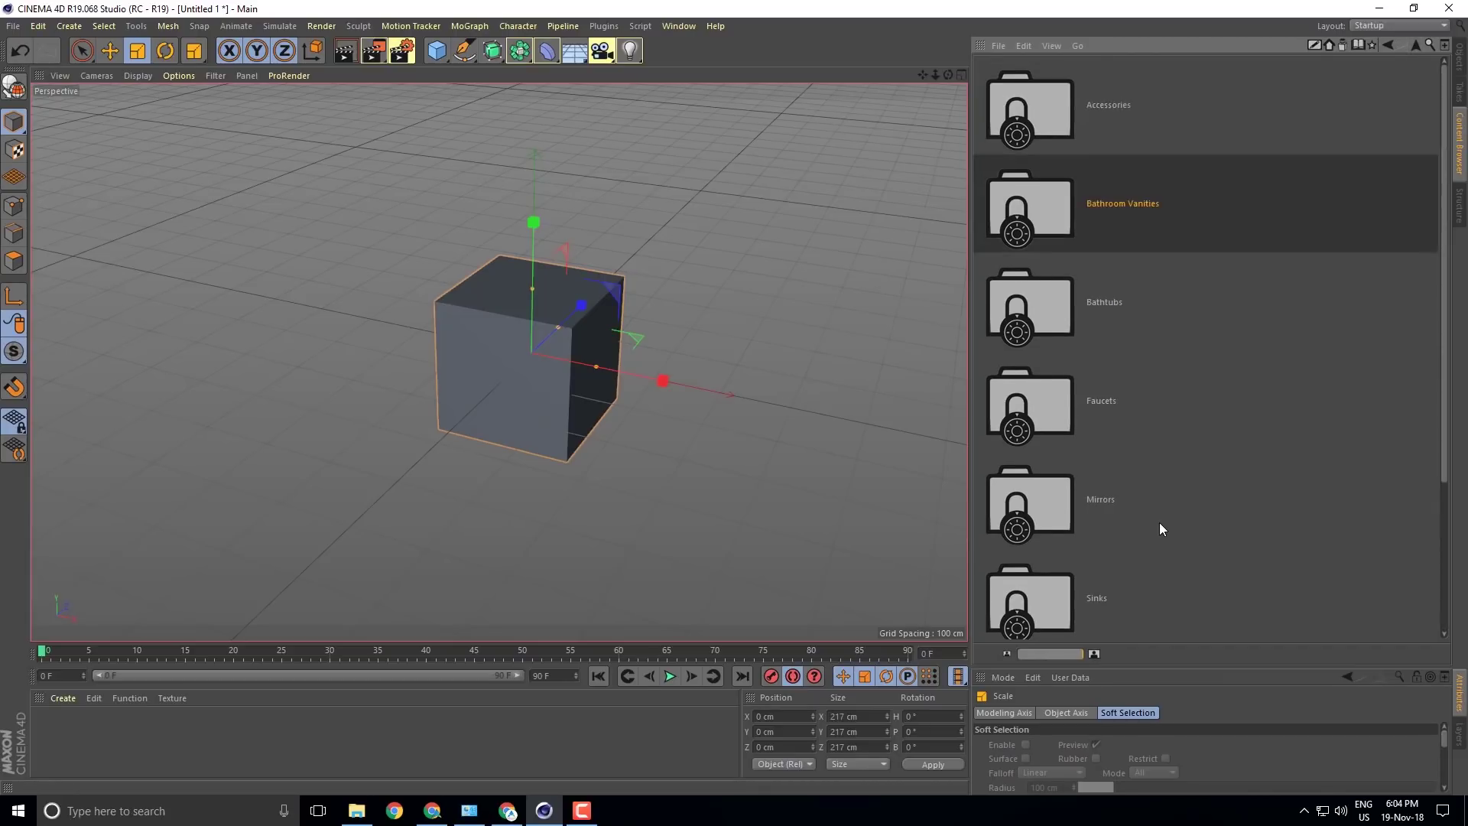
scroll(1156, 417, "down", 2)
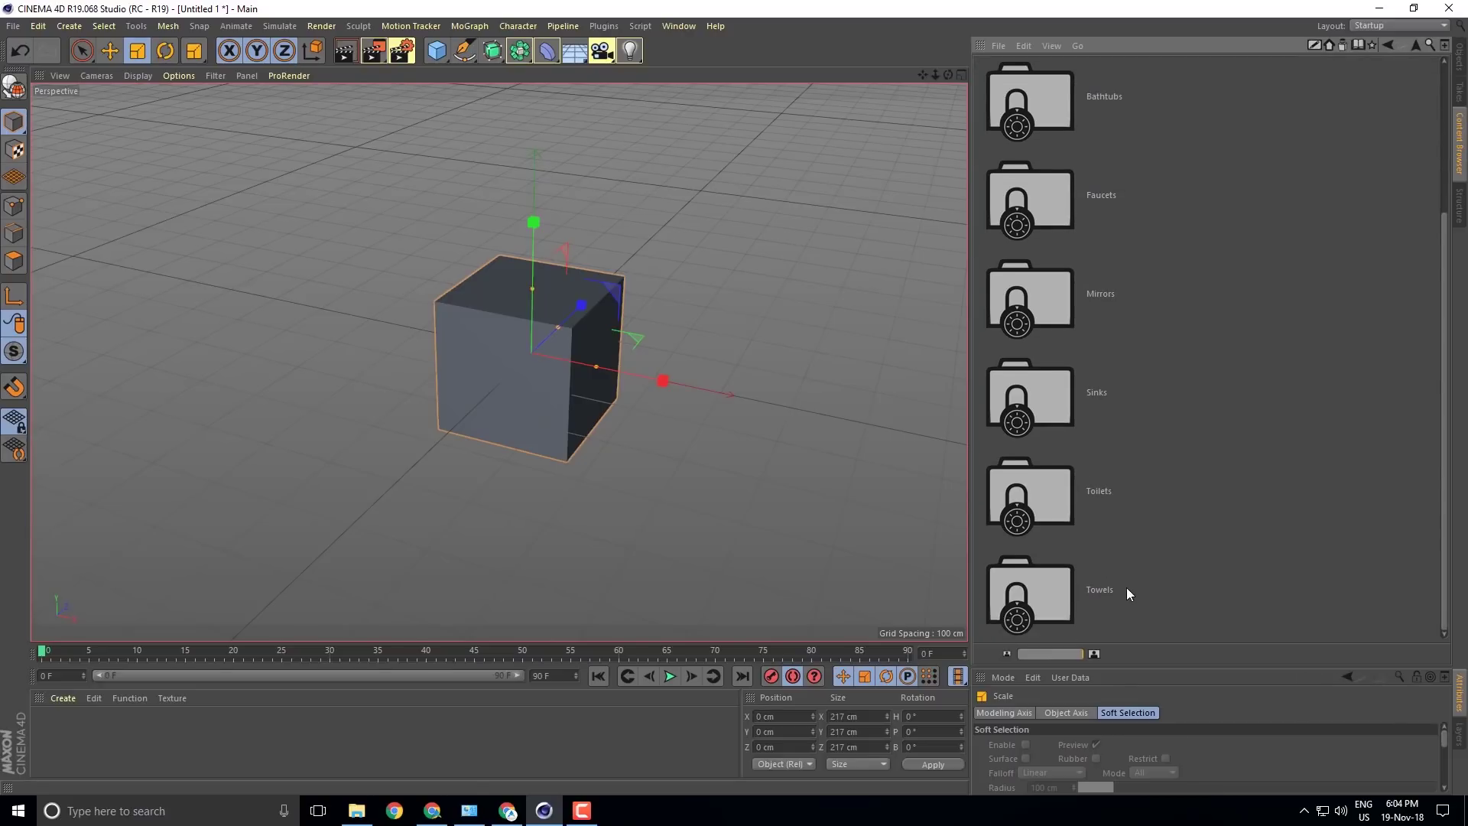
scroll(1127, 590, "up", 2)
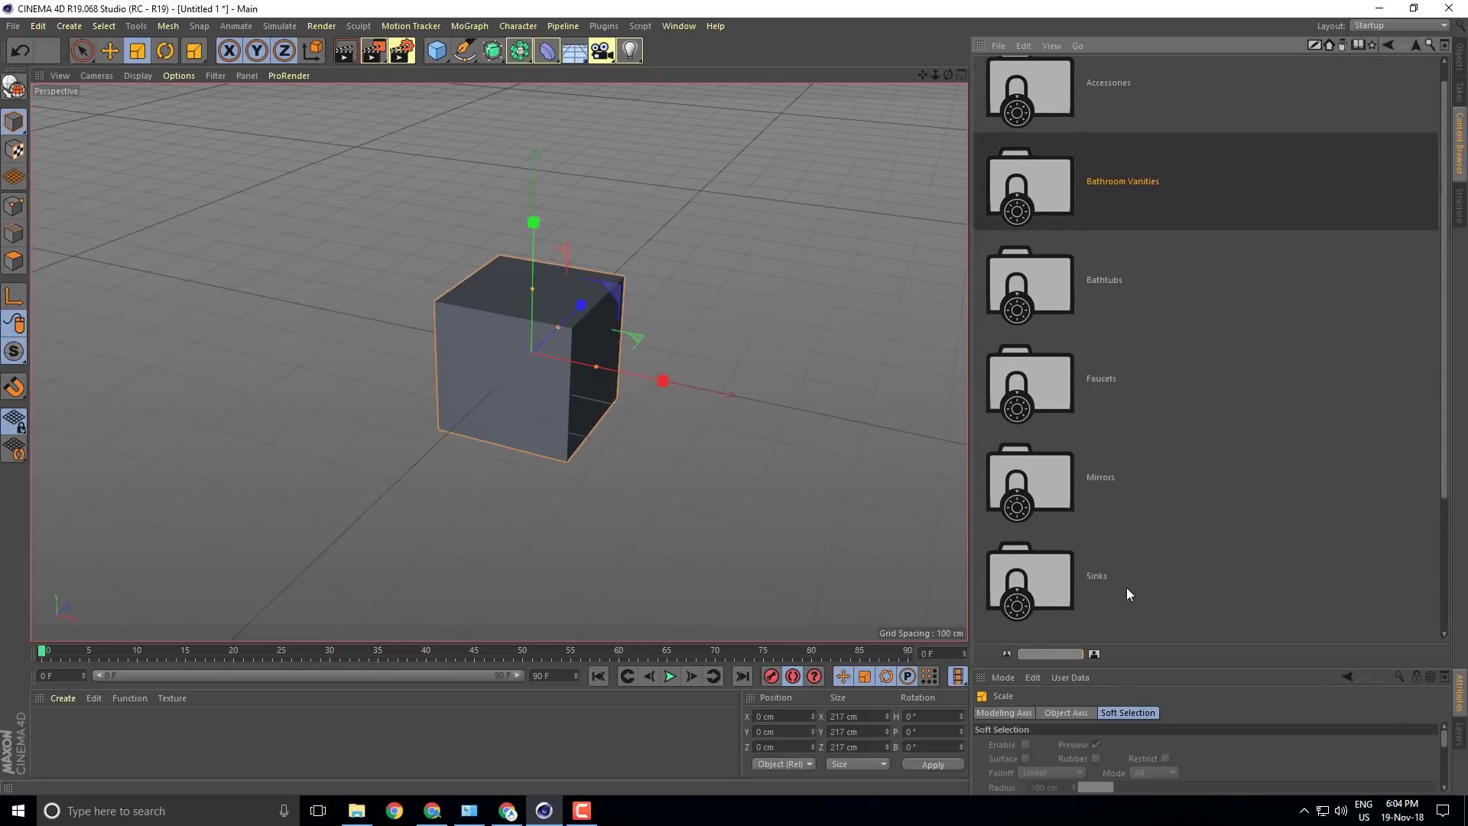
scroll(1128, 594, "up", 1)
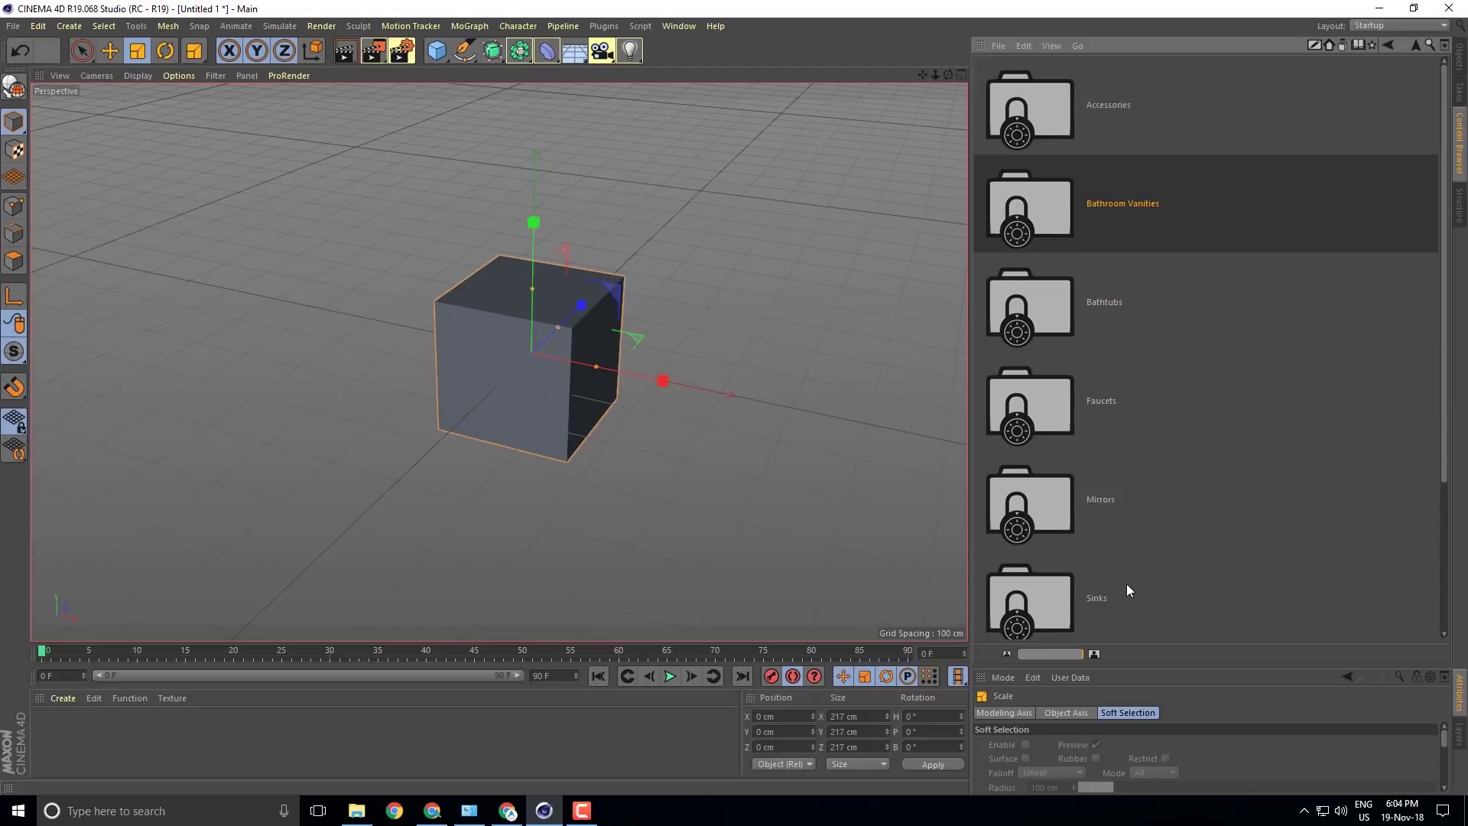
scroll(1174, 569, "down", 2)
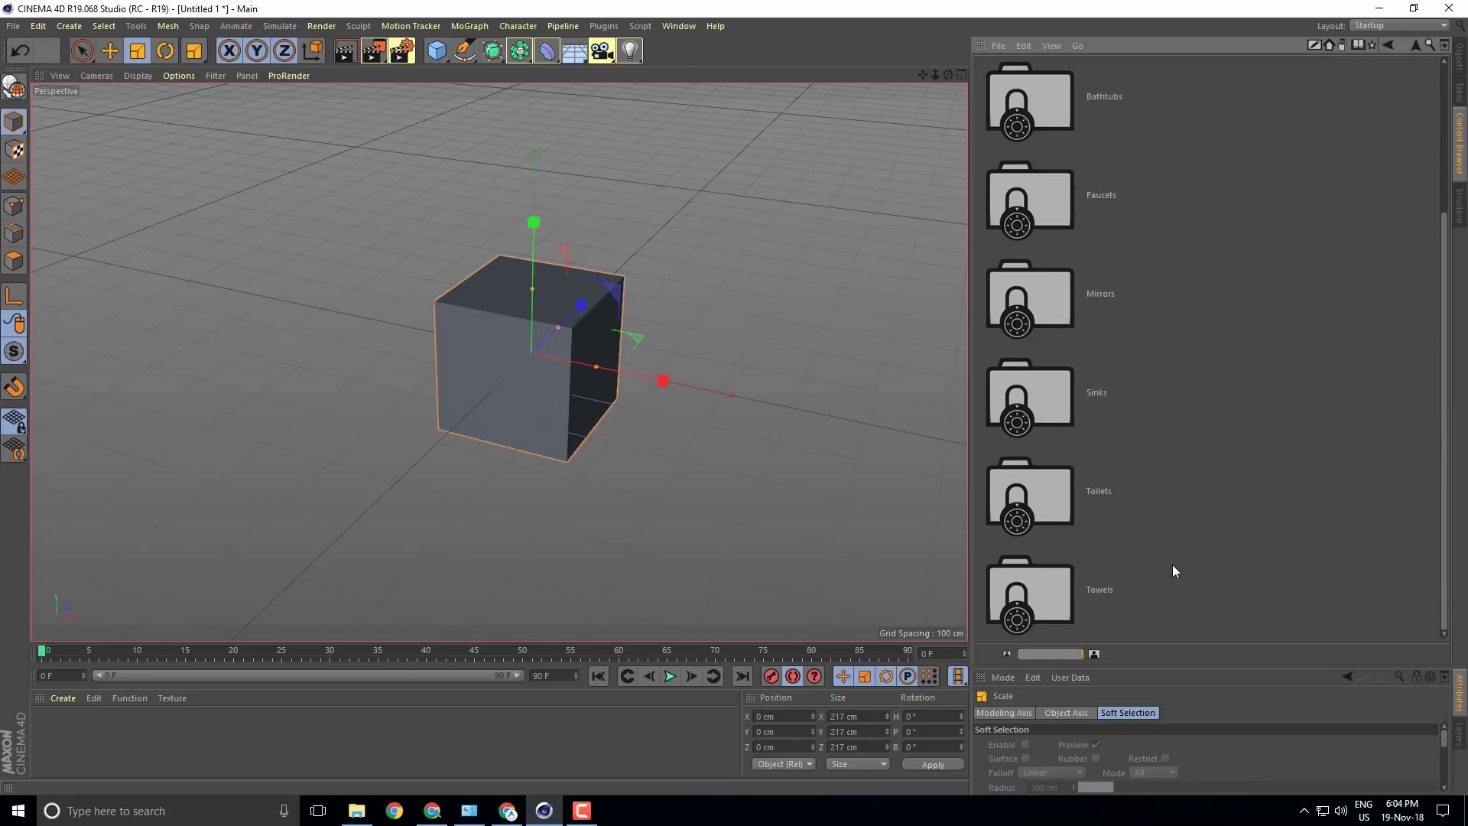
scroll(1172, 562, "up", 2)
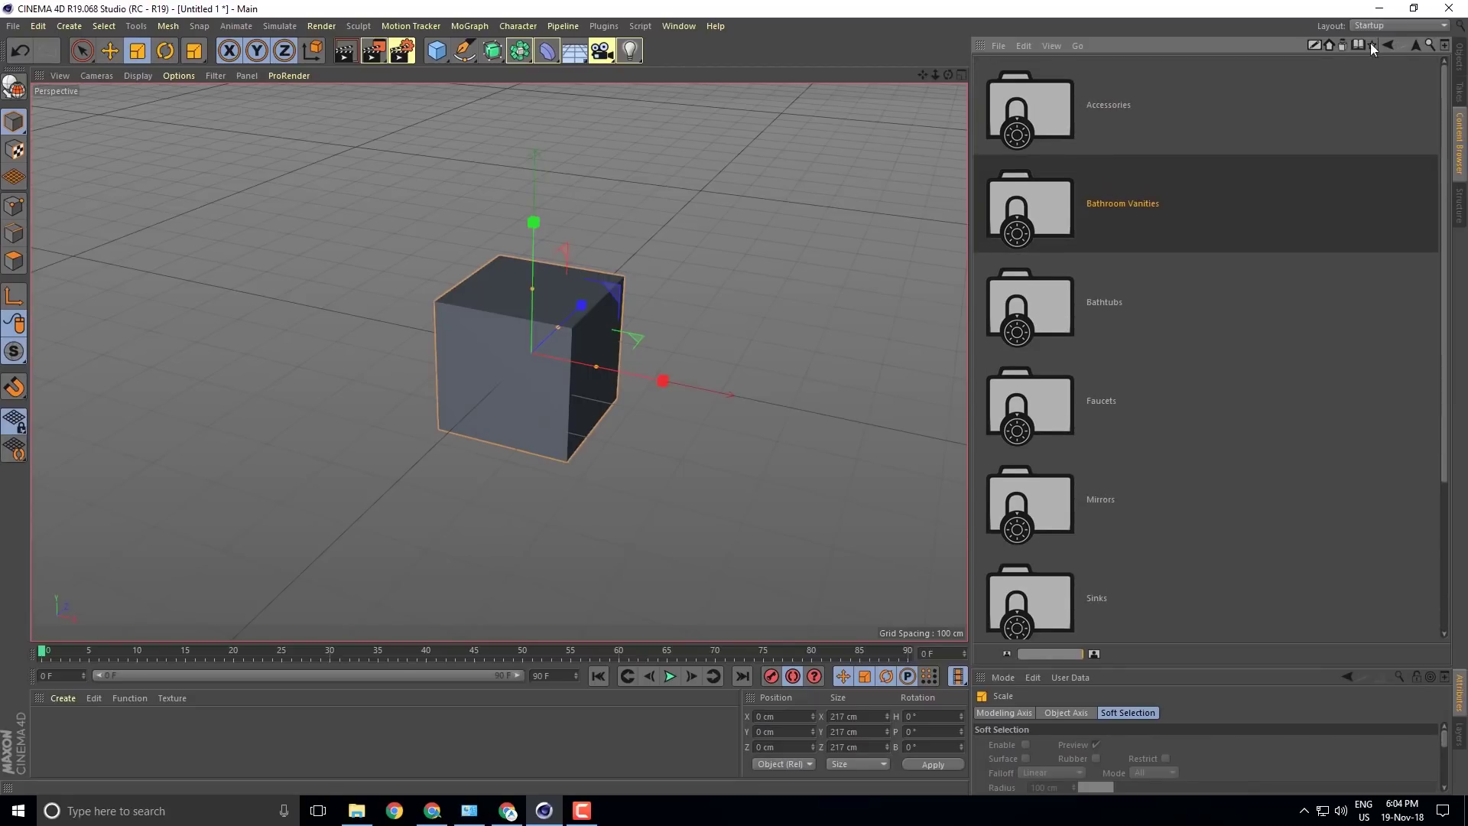
- Open the Bedroom folder and look through its bed, blanket and pillow models
left_click(1419, 43)
double_click(1112, 319)
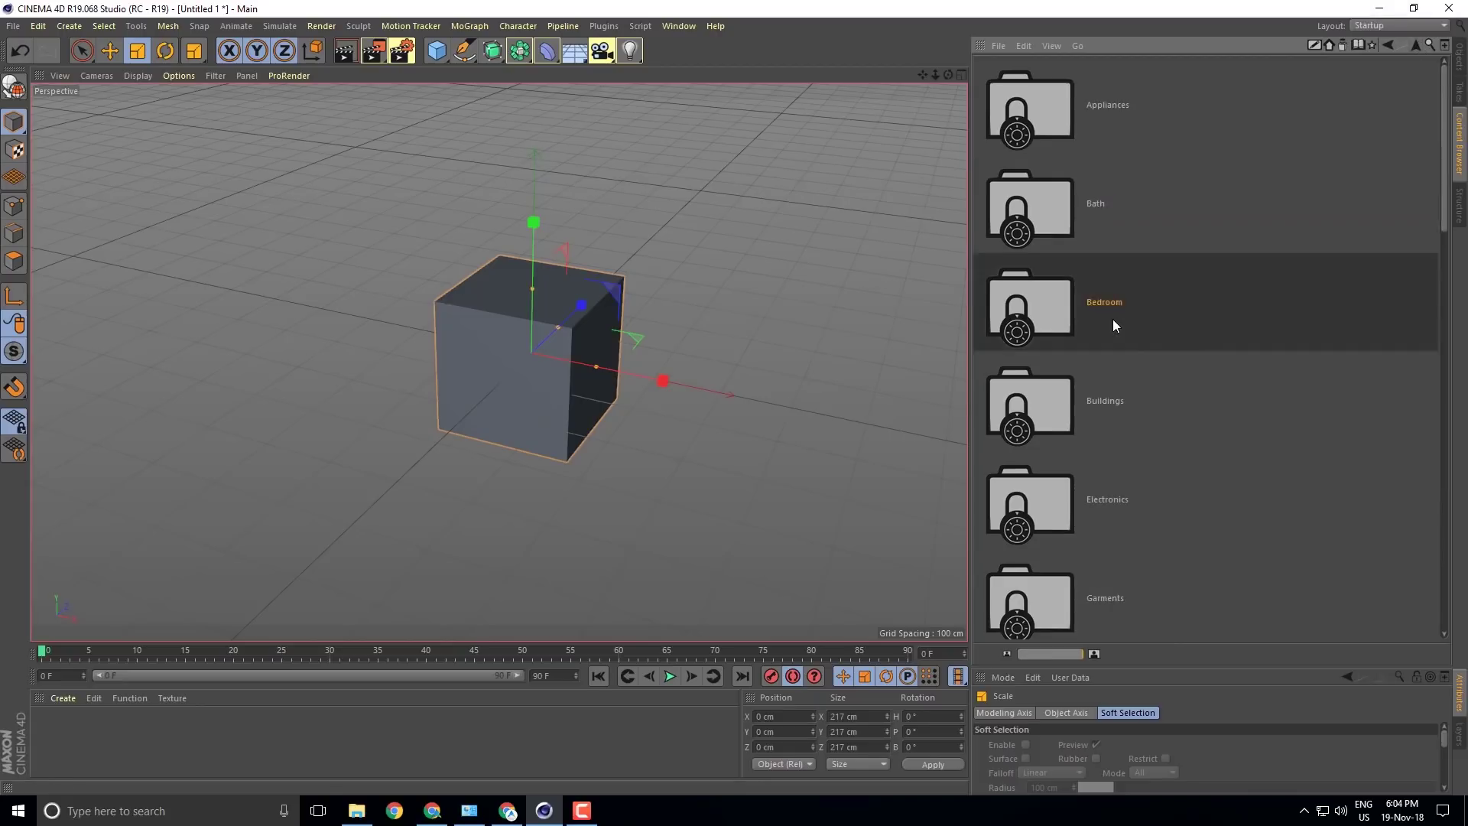
scroll(1156, 242, "down", 1)
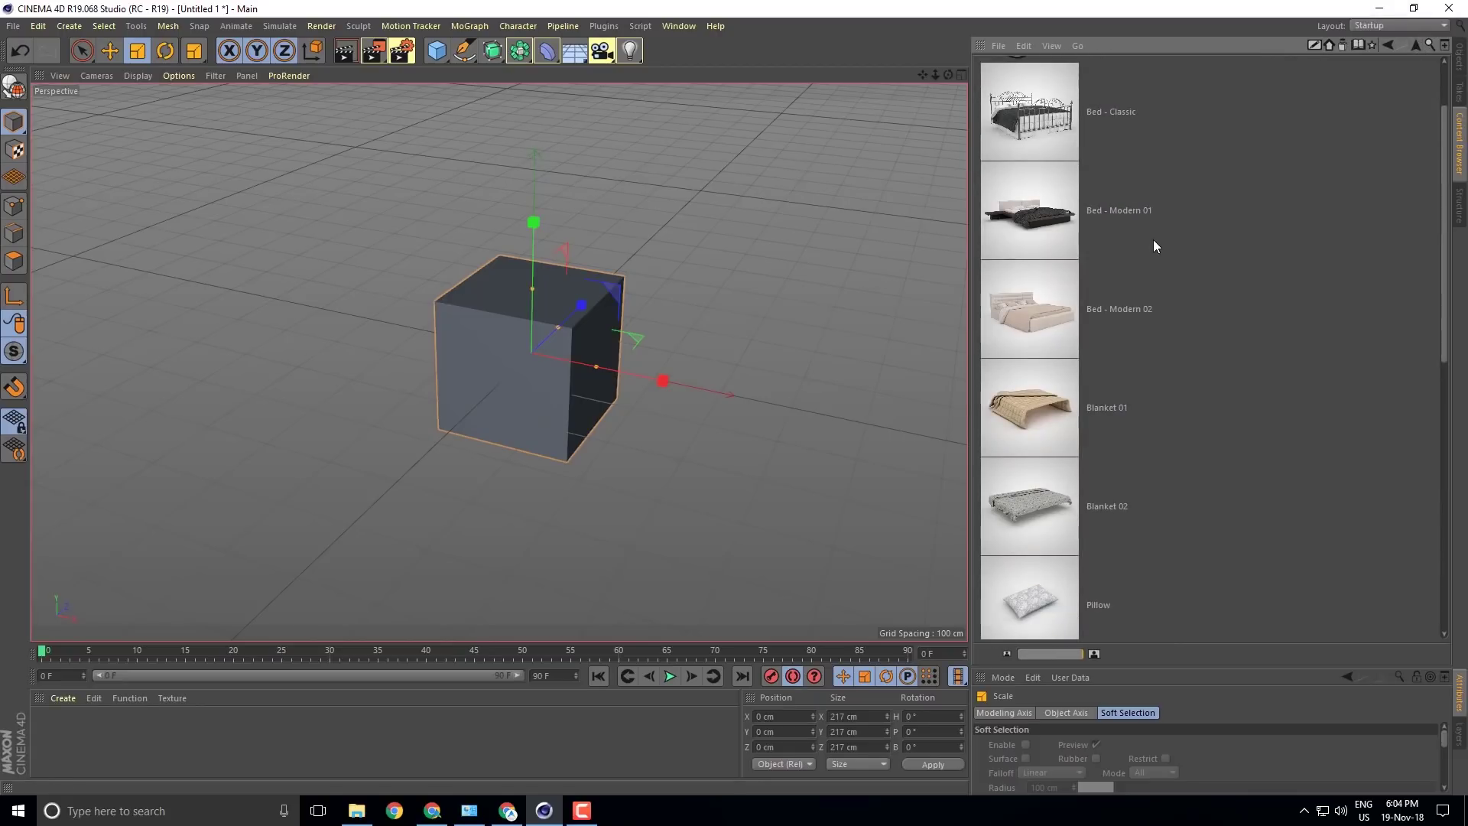
scroll(1147, 245, "down", 5)
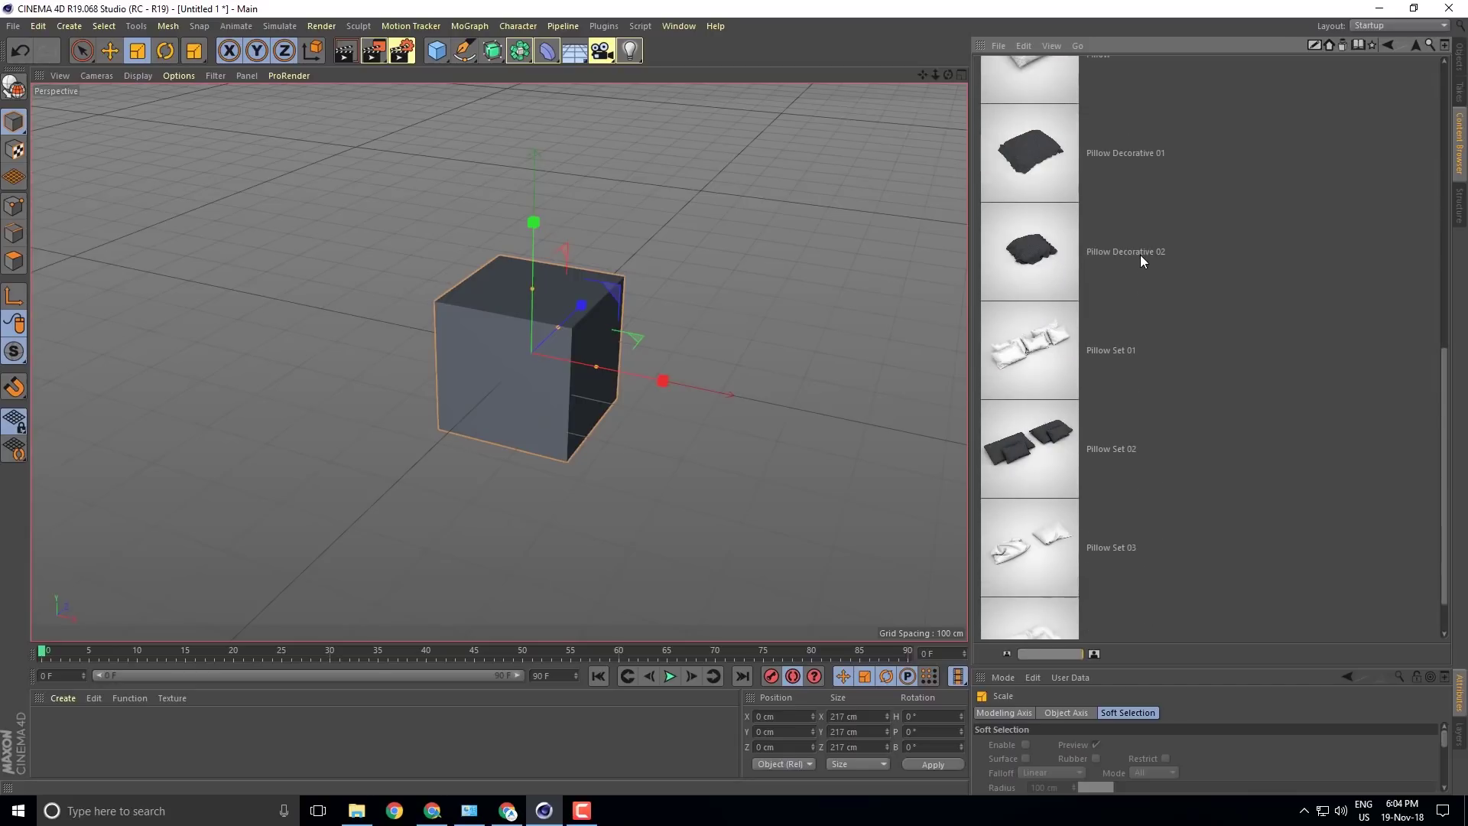
scroll(1140, 254, "down", 1)
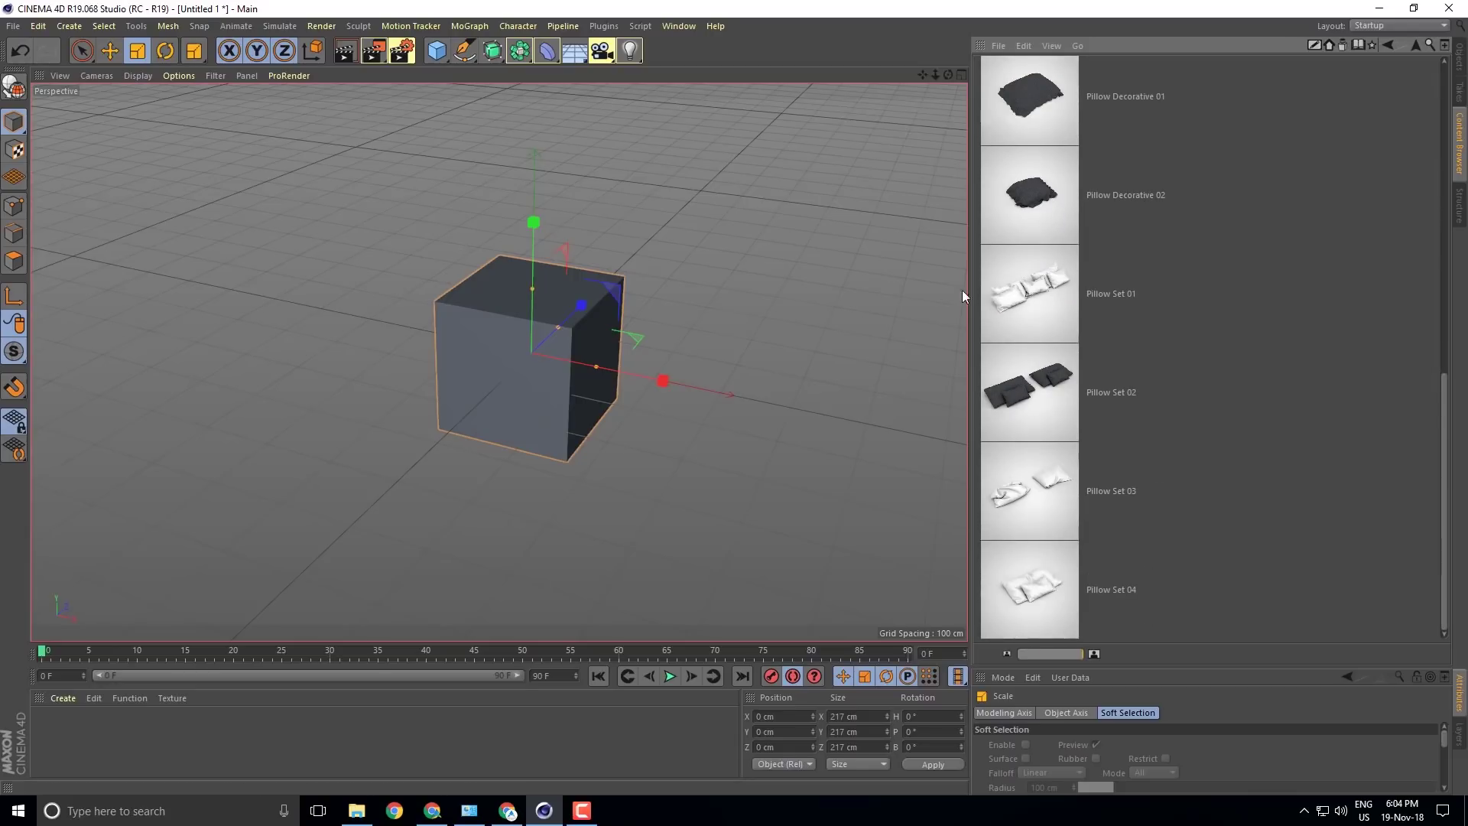
- Look through the building models in the Cityscape folder under Buildings, and return to the Buildings folder
left_click(1416, 46)
double_click(1129, 315)
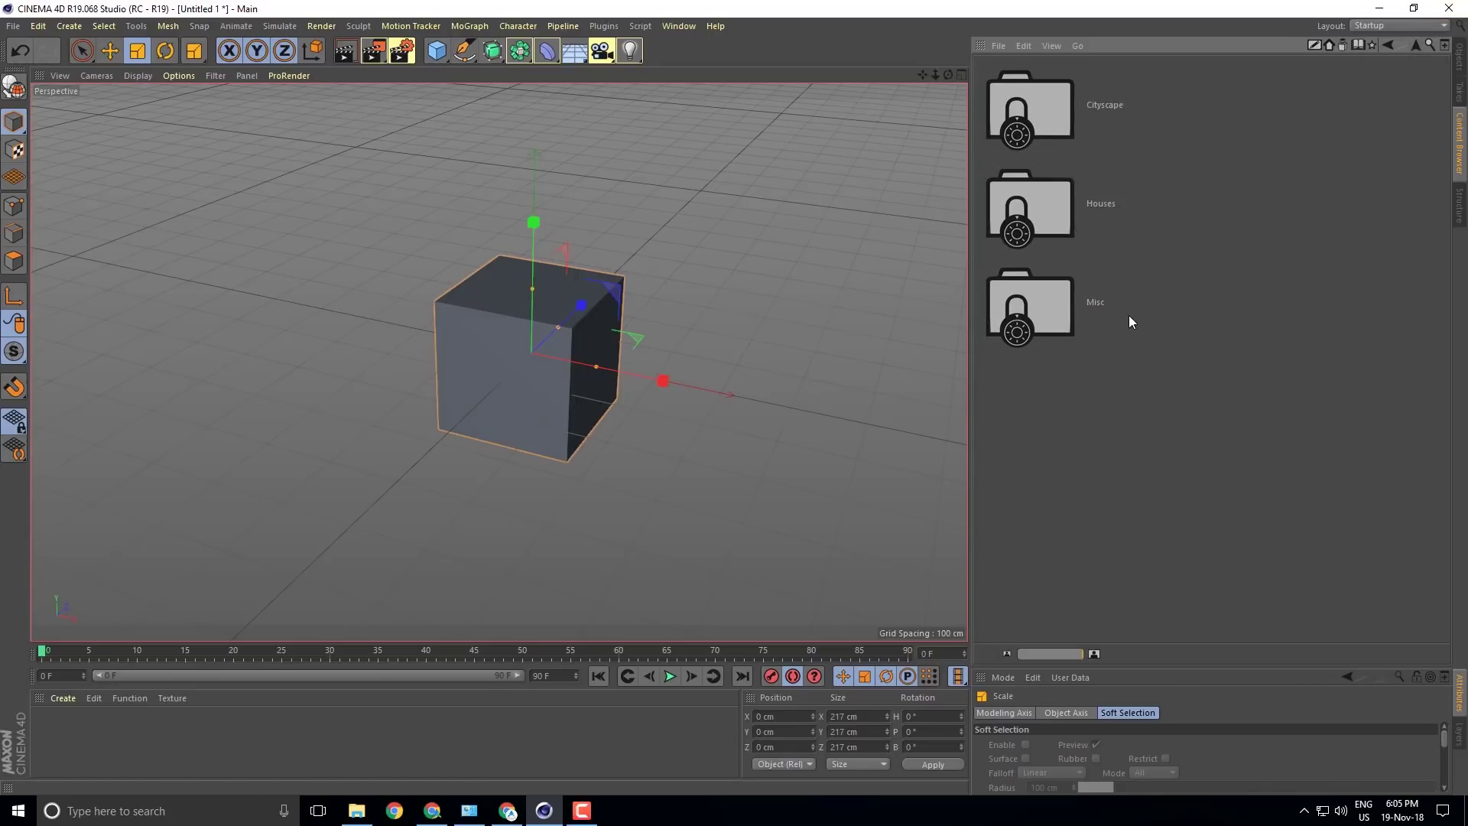
double_click(1063, 118)
scroll(1202, 243, "down", 8)
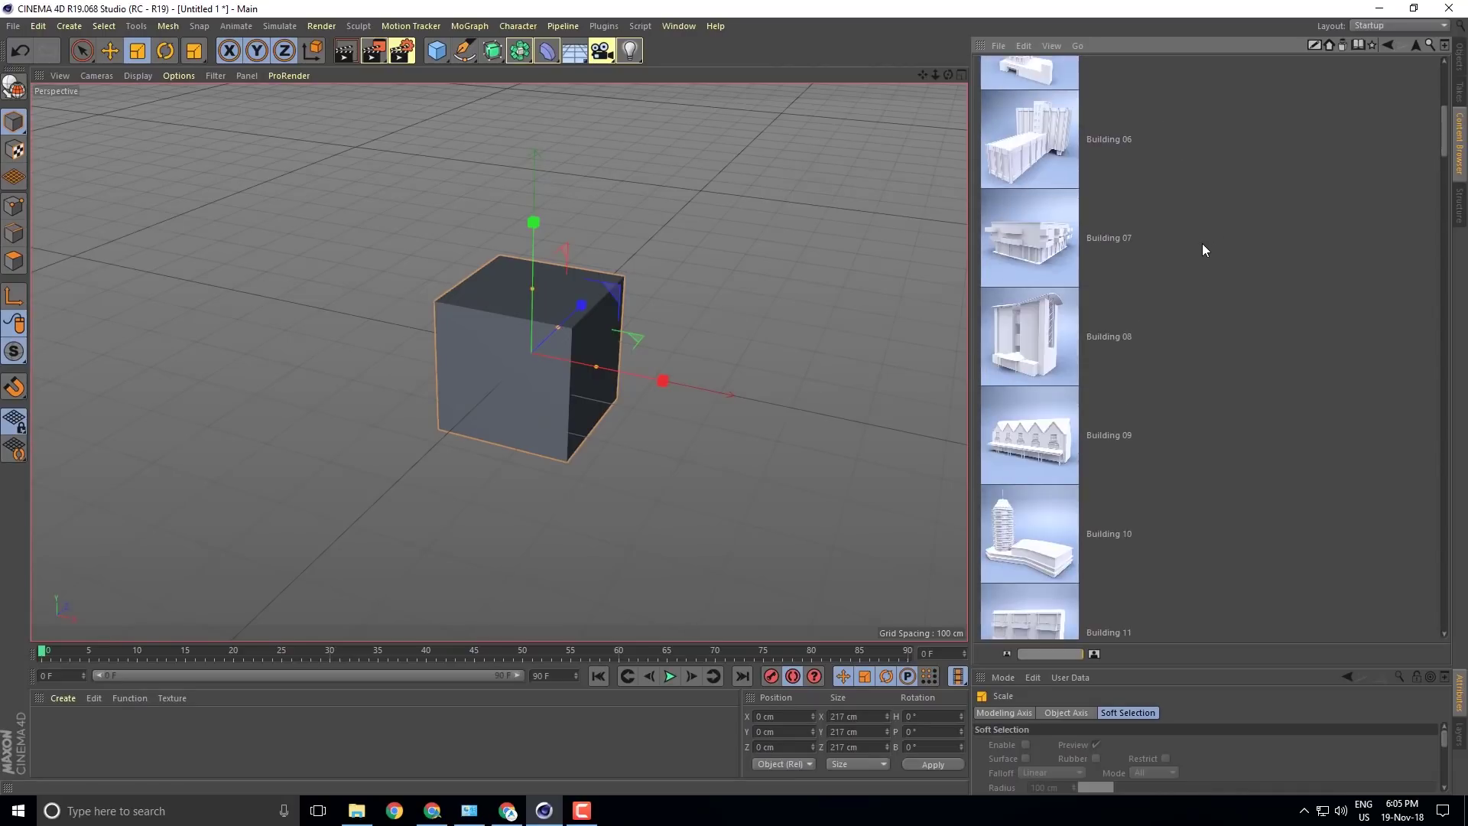
scroll(1108, 278, "down", 12)
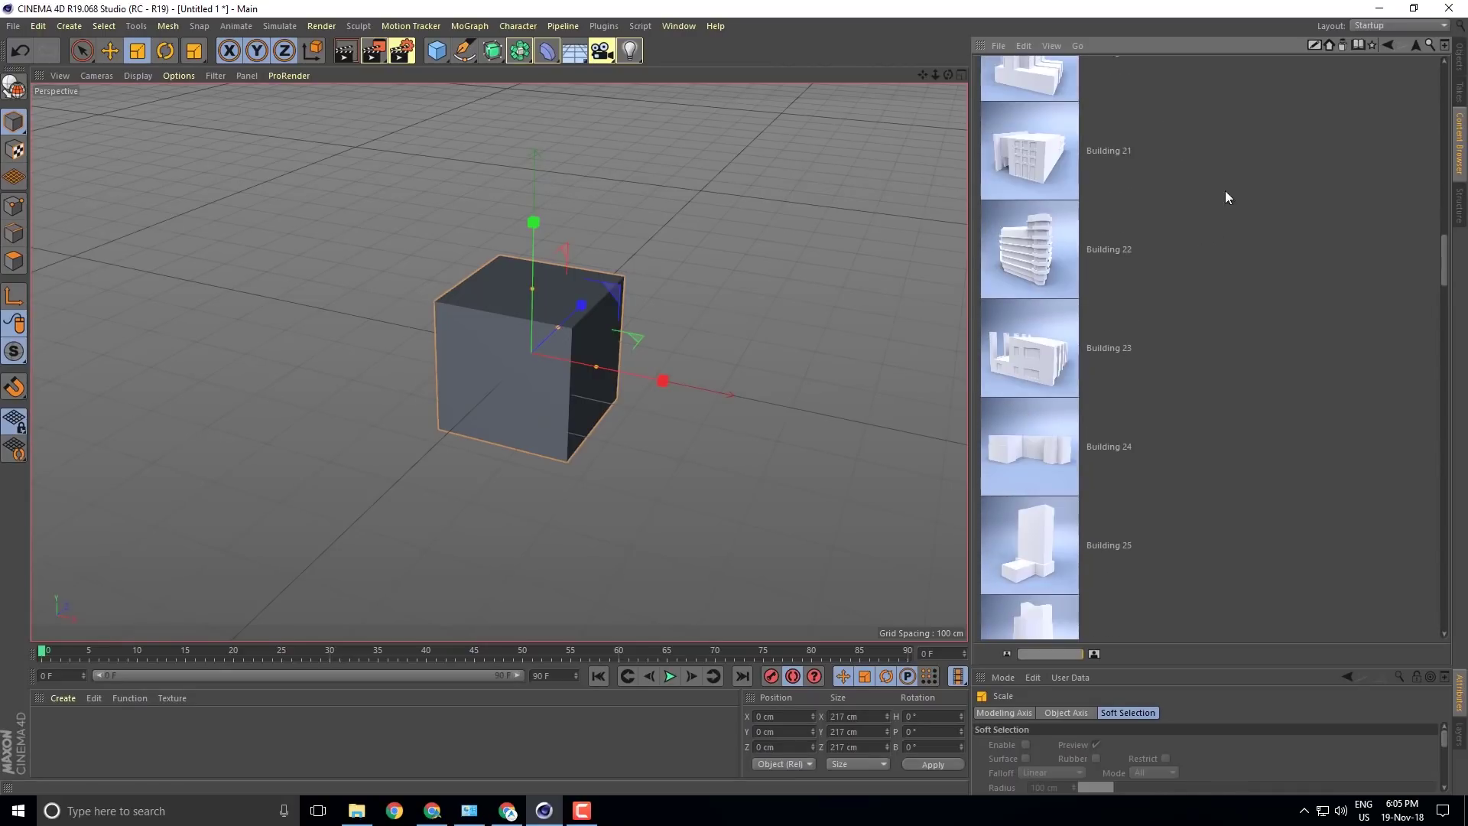
left_click(1416, 41)
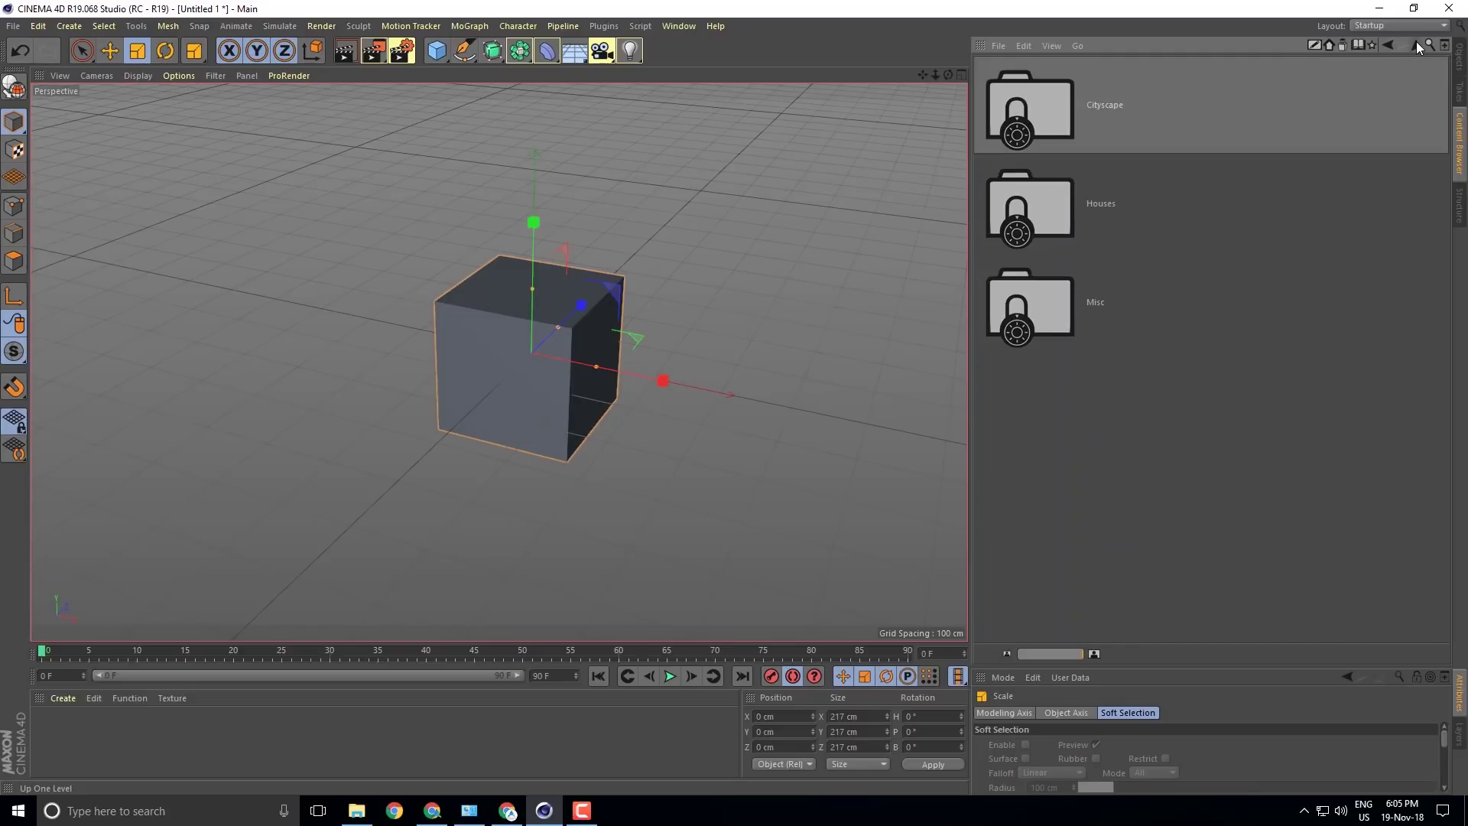
- Look through the house models in the Houses folder and return to the Buildings folder
double_click(1054, 204)
scroll(1100, 194, "down", 12)
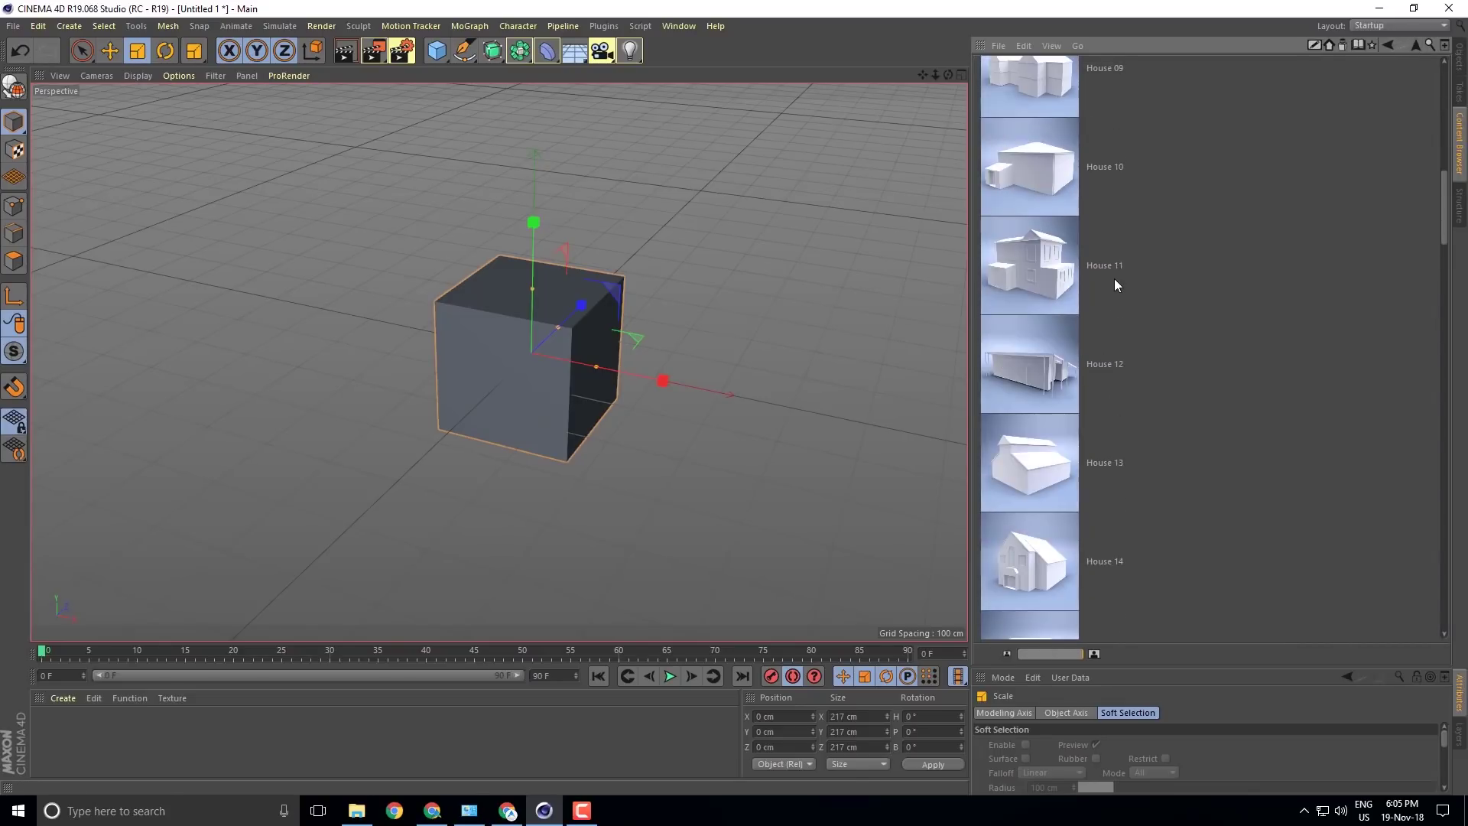
left_click(1412, 46)
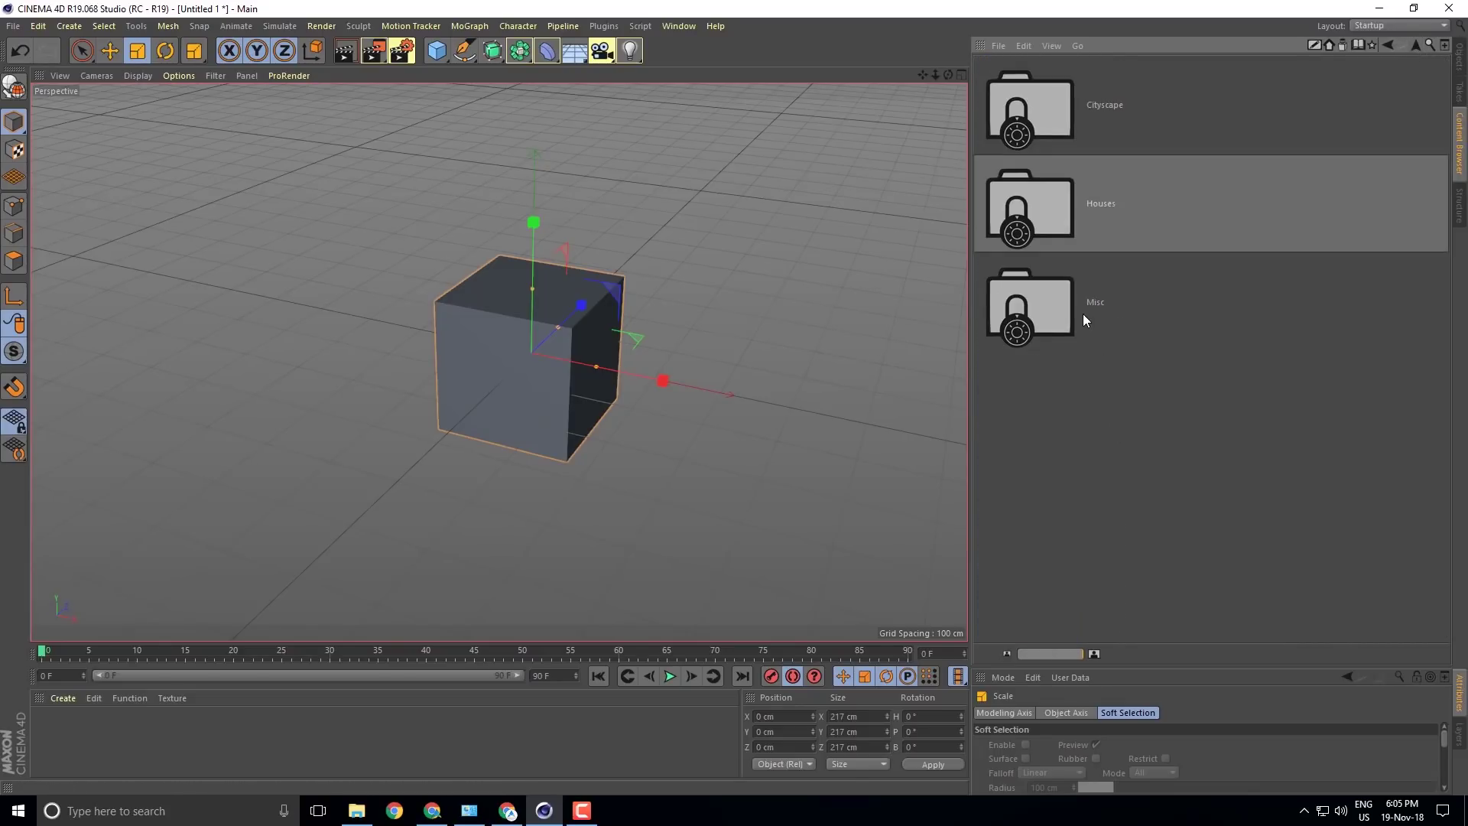
- Look through the remaining 3D Objects categories, return to the Presets root and look over its libraries
left_click(1416, 43)
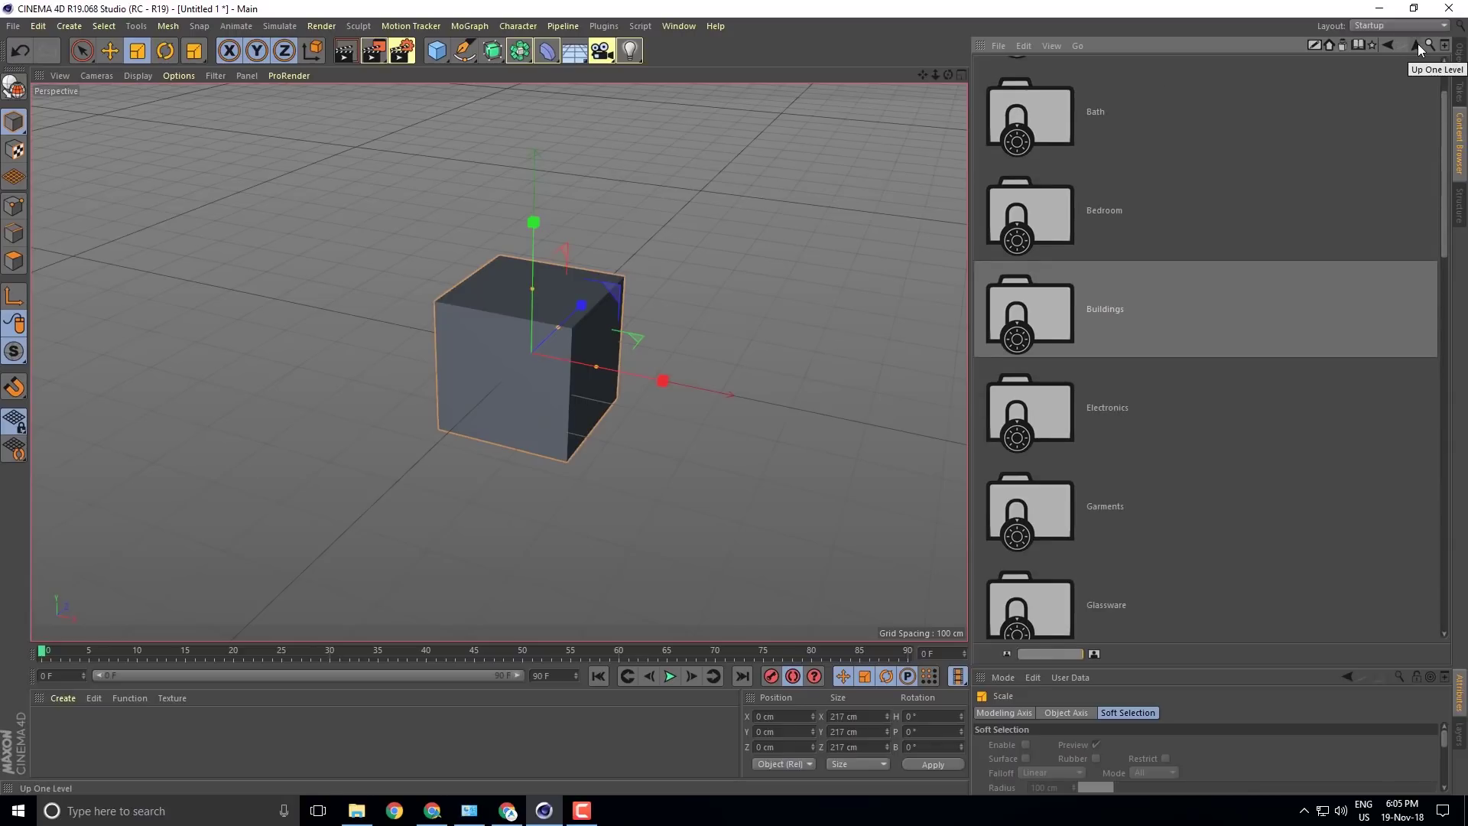
scroll(1300, 411, "down", 6)
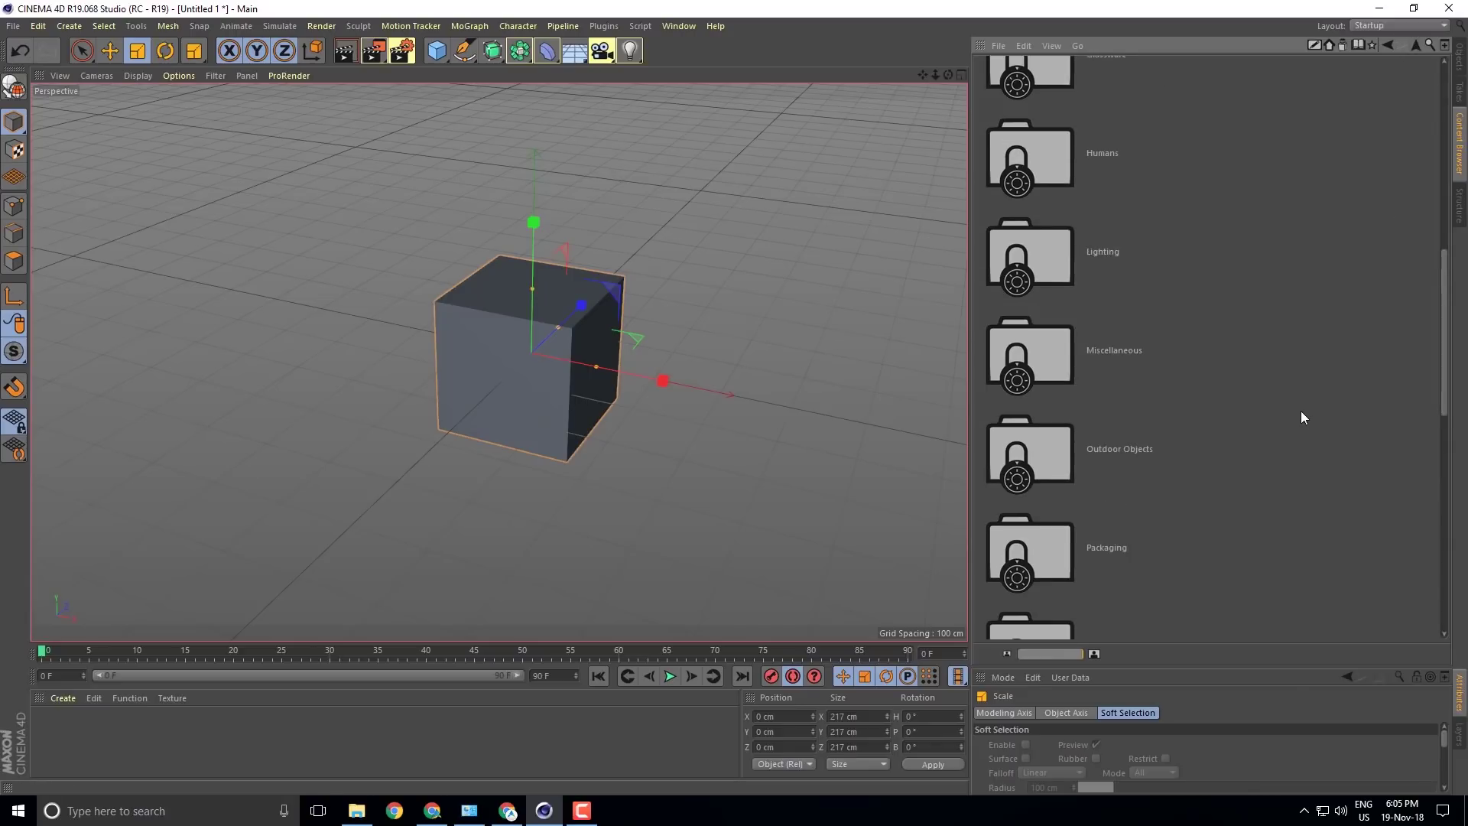
left_click(1416, 45)
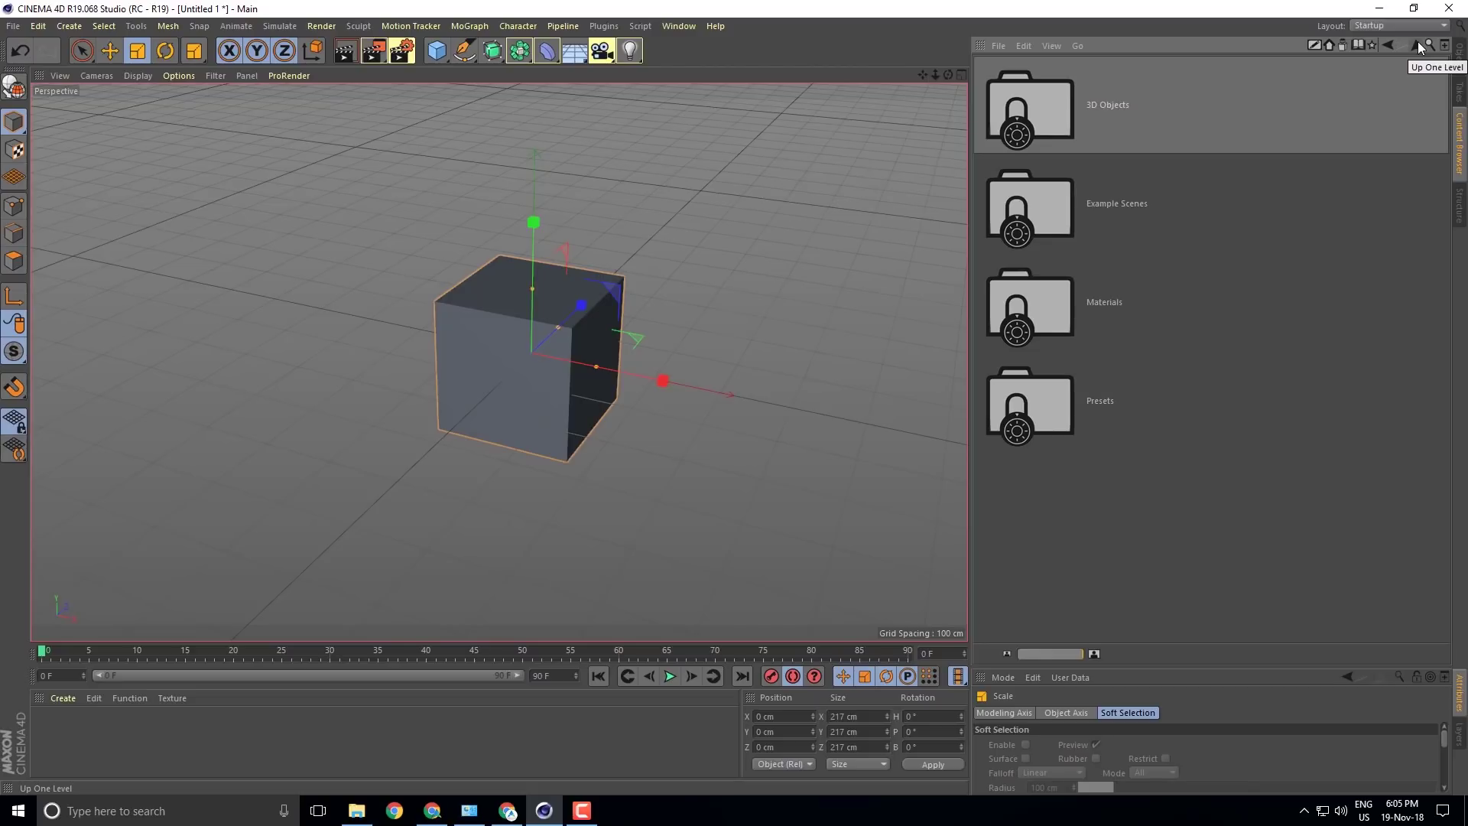
left_click(1417, 44)
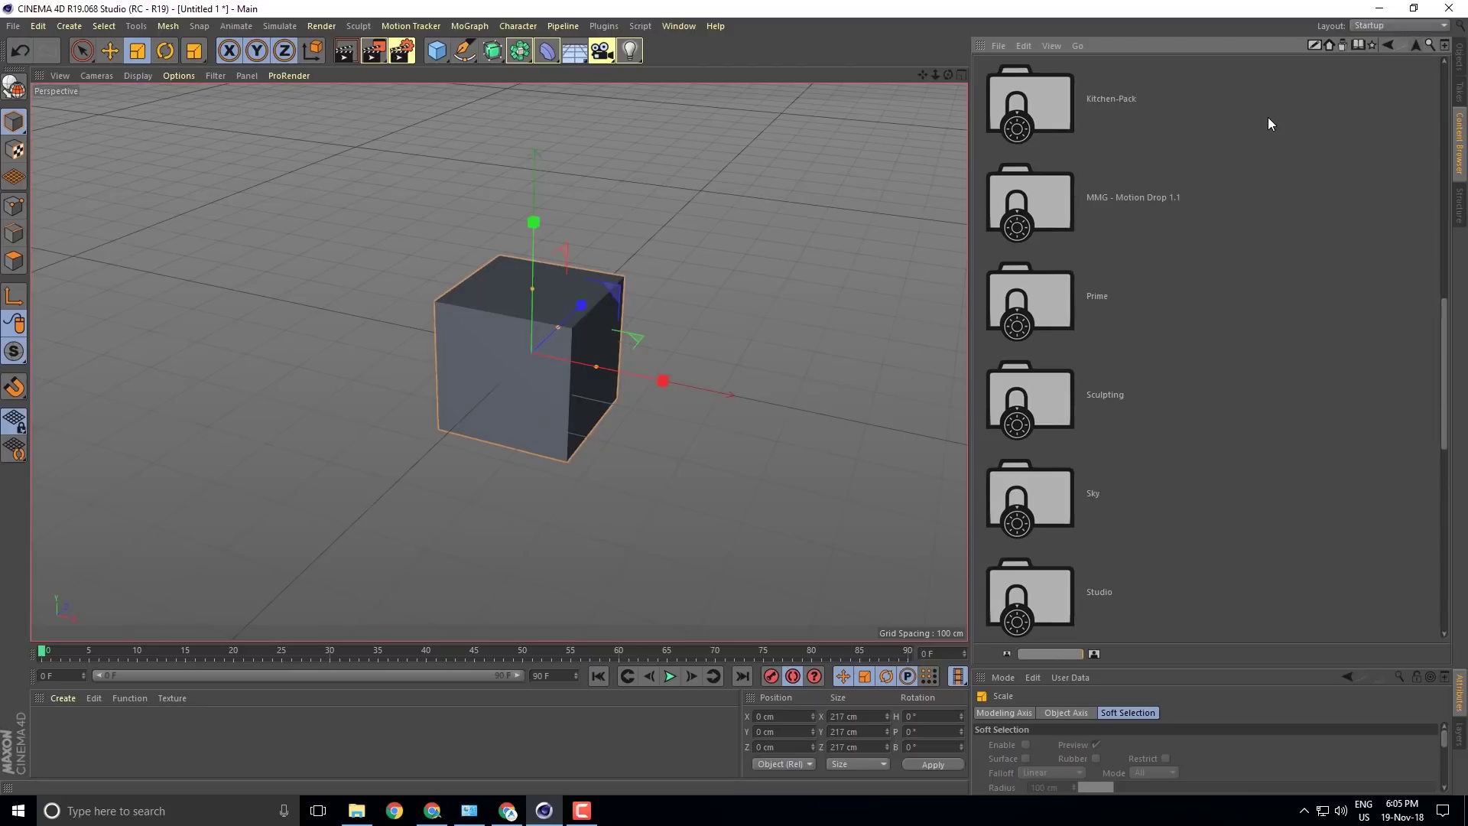
scroll(1343, 130, "down", 5)
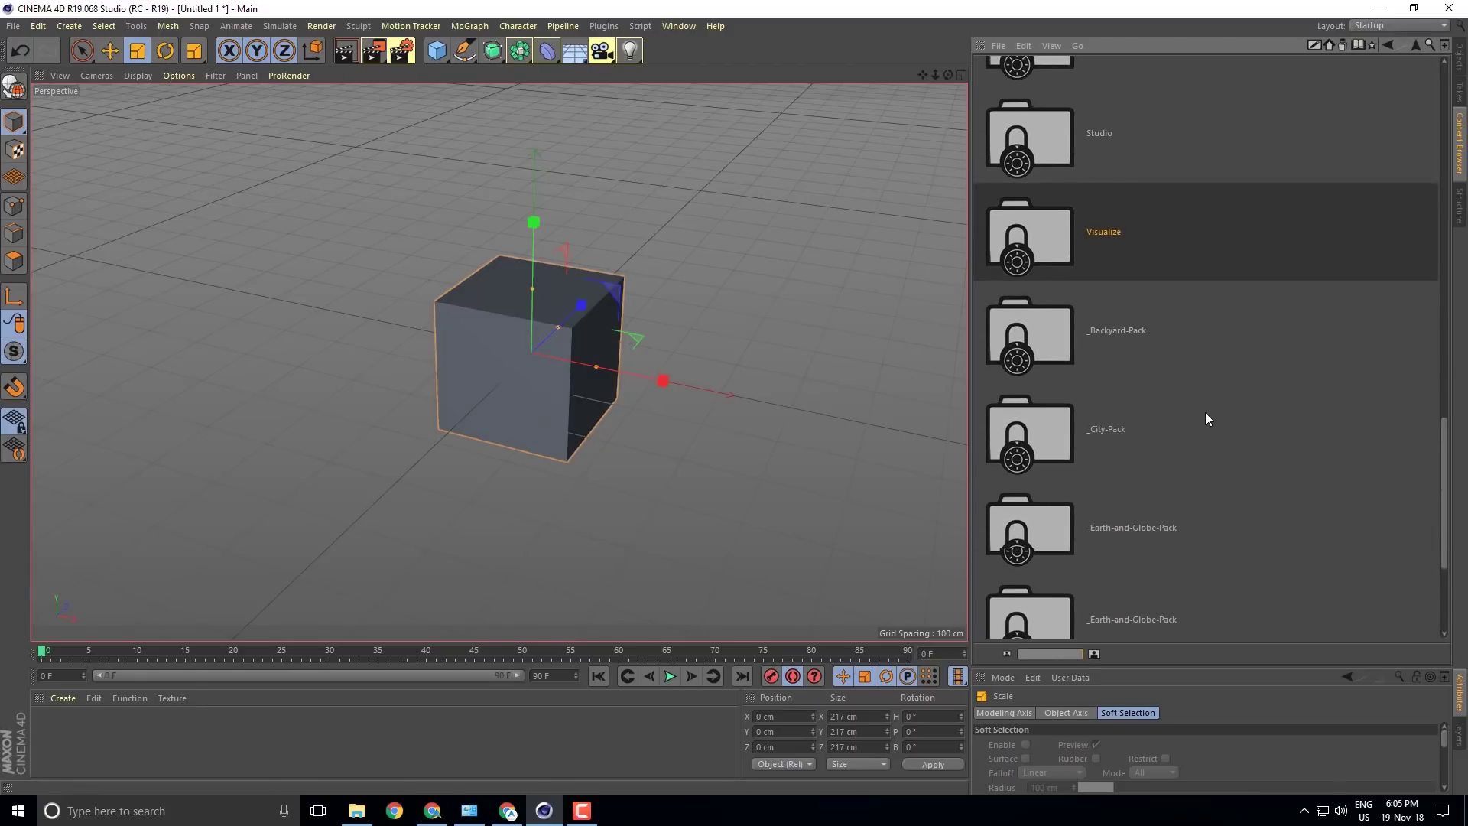
- Search the Presets library for "guiter"
left_click(1431, 44)
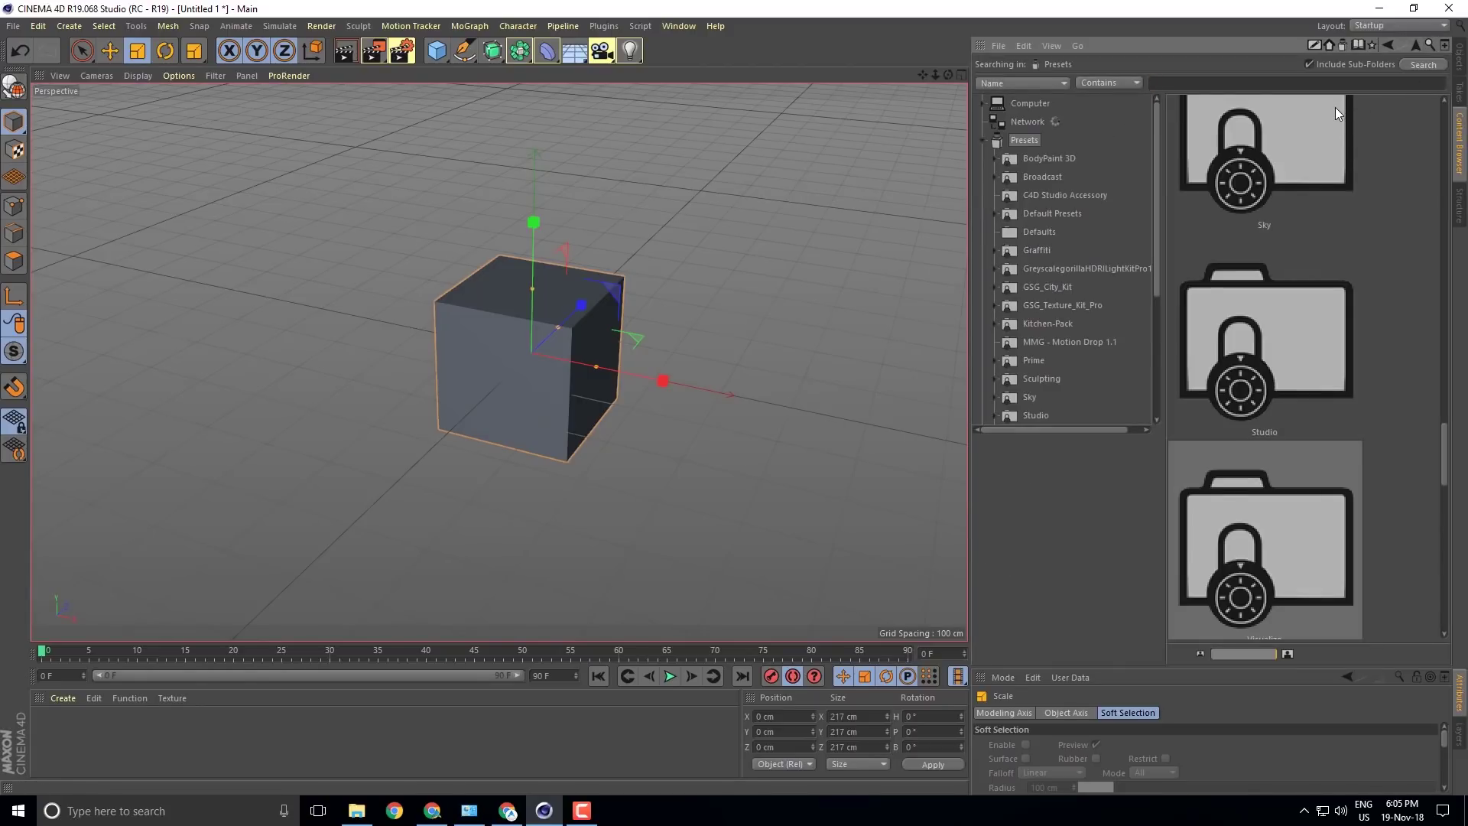
type("guiter")
key("Return")
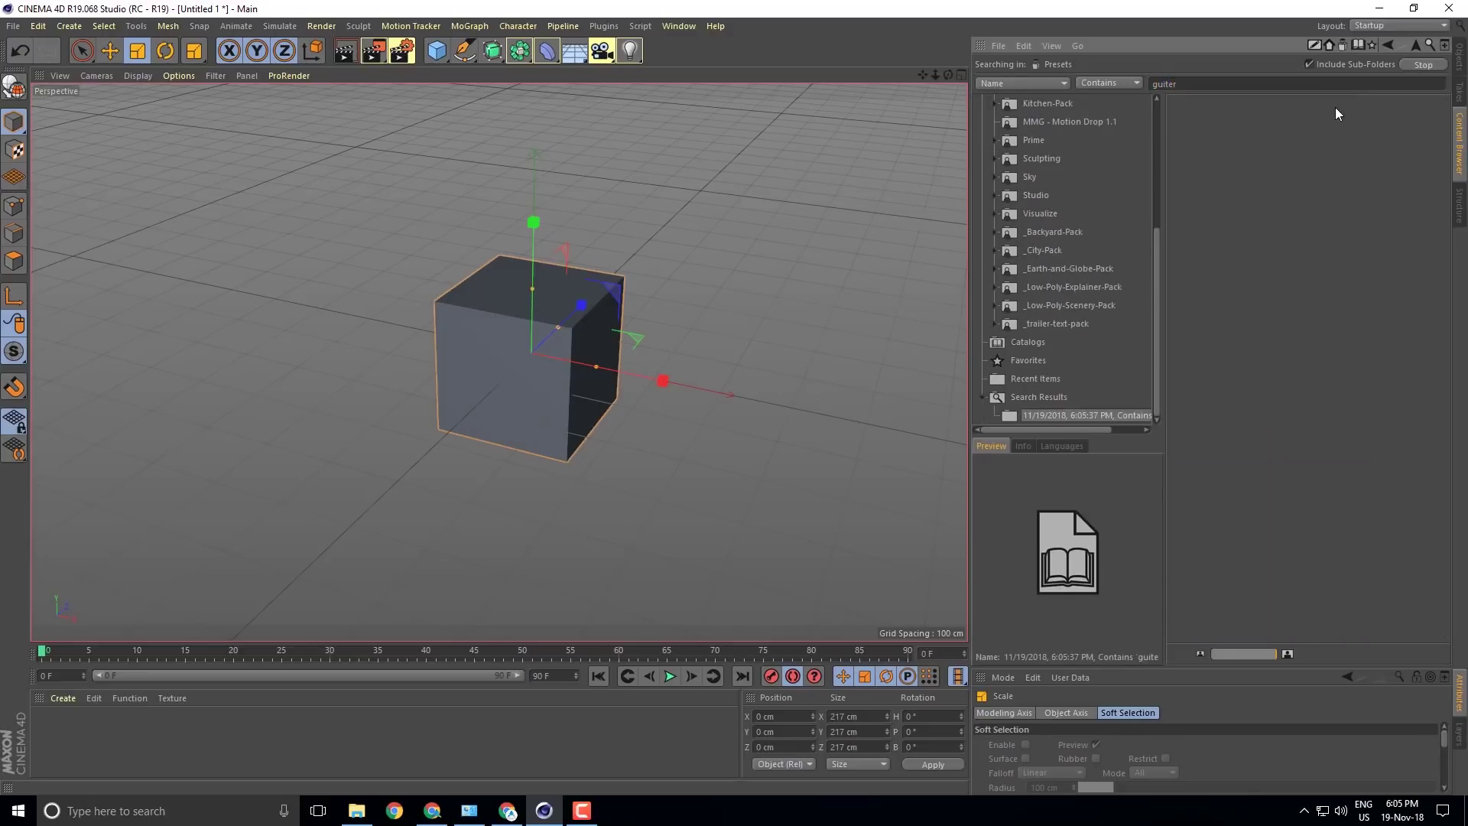
- Search the presets for "mic" and look through the matching items
double_click(1227, 90)
type("mic")
key("Return")
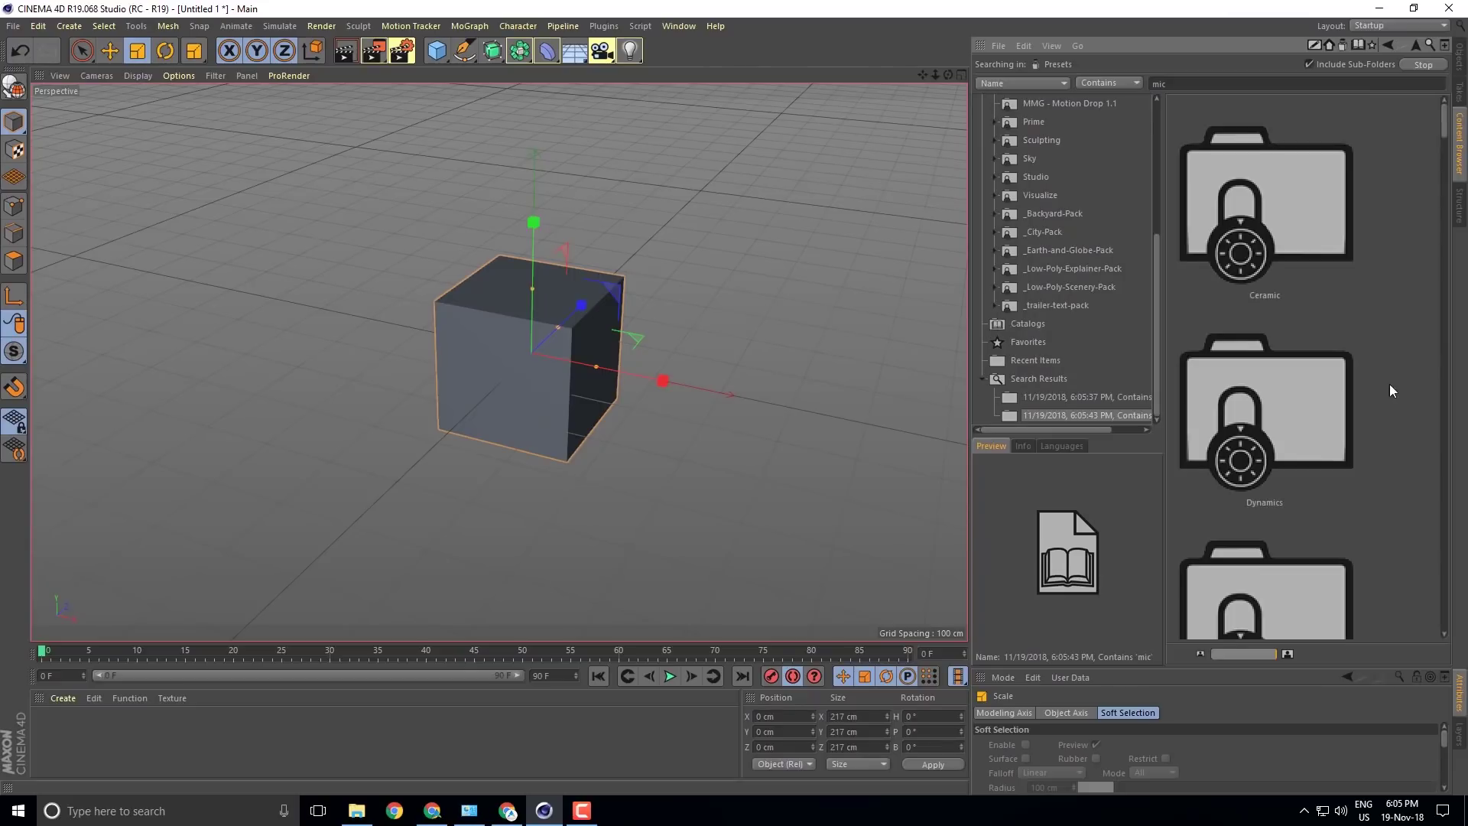
scroll(1399, 346, "down", 4)
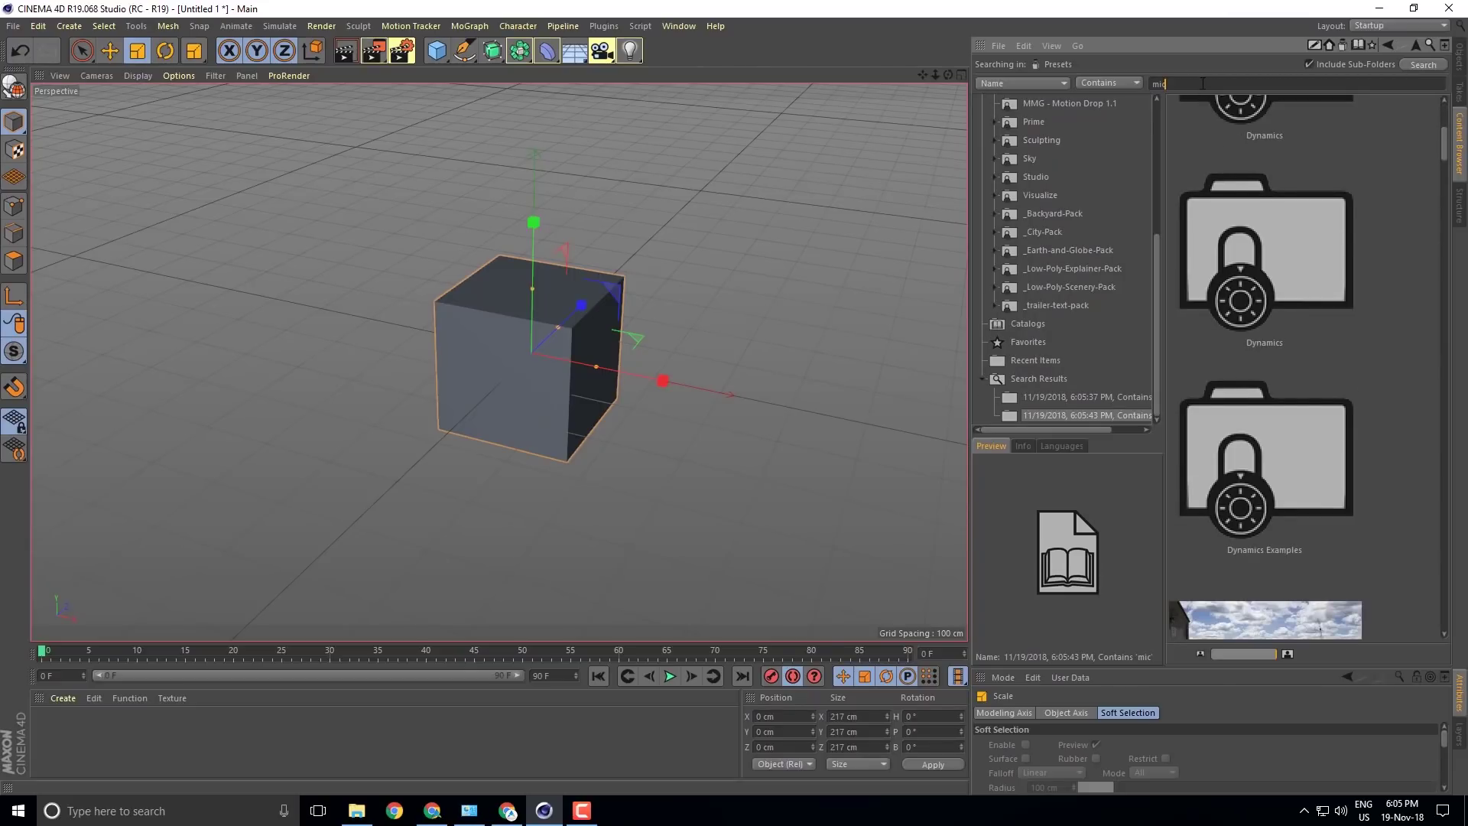
- Search the presets for "microphone", preview the Microphone - Vintage model and clear the selection
type("rophone")
key("Return")
left_click(1357, 225)
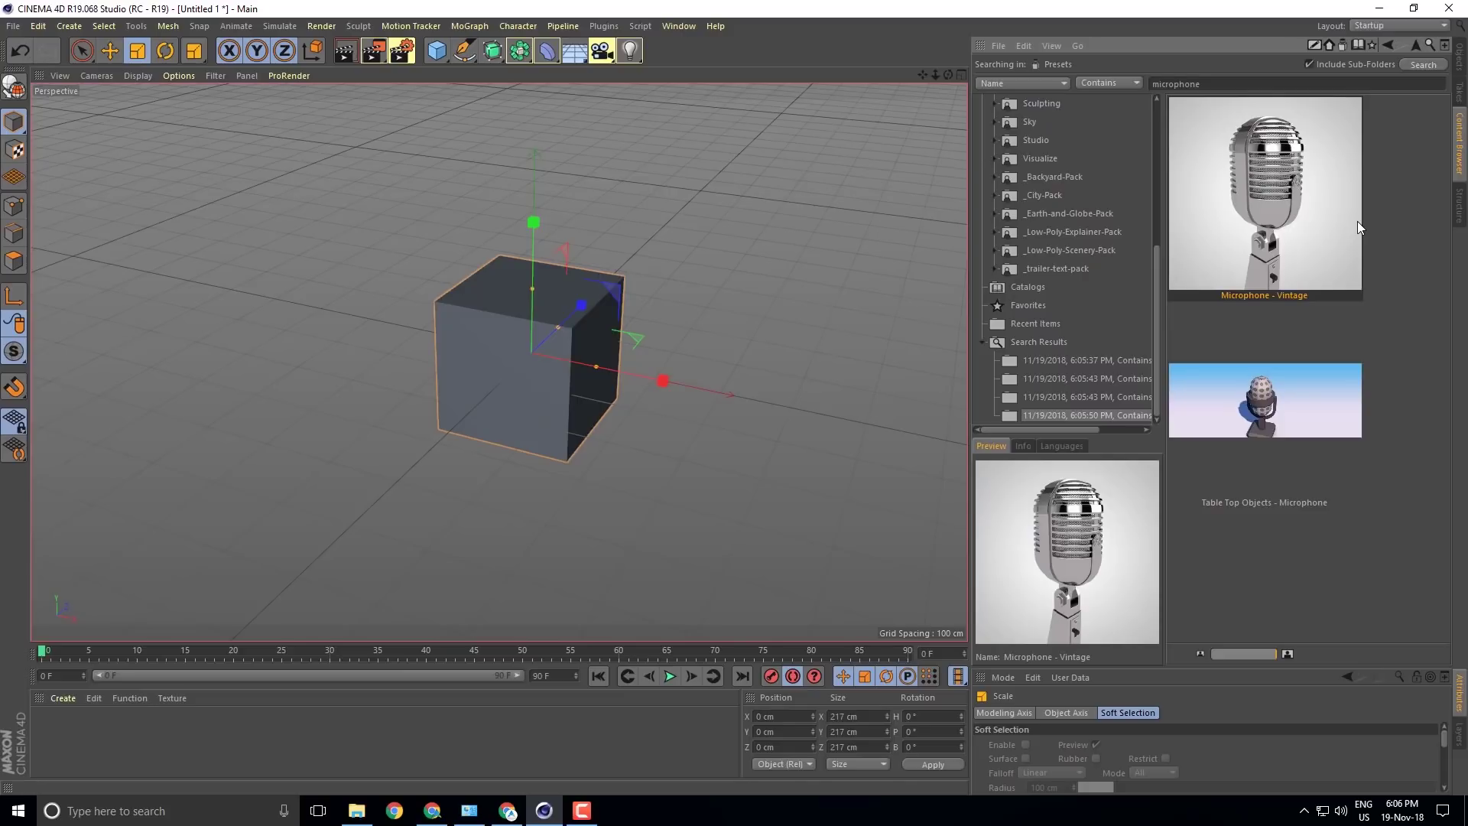
left_click(1415, 192)
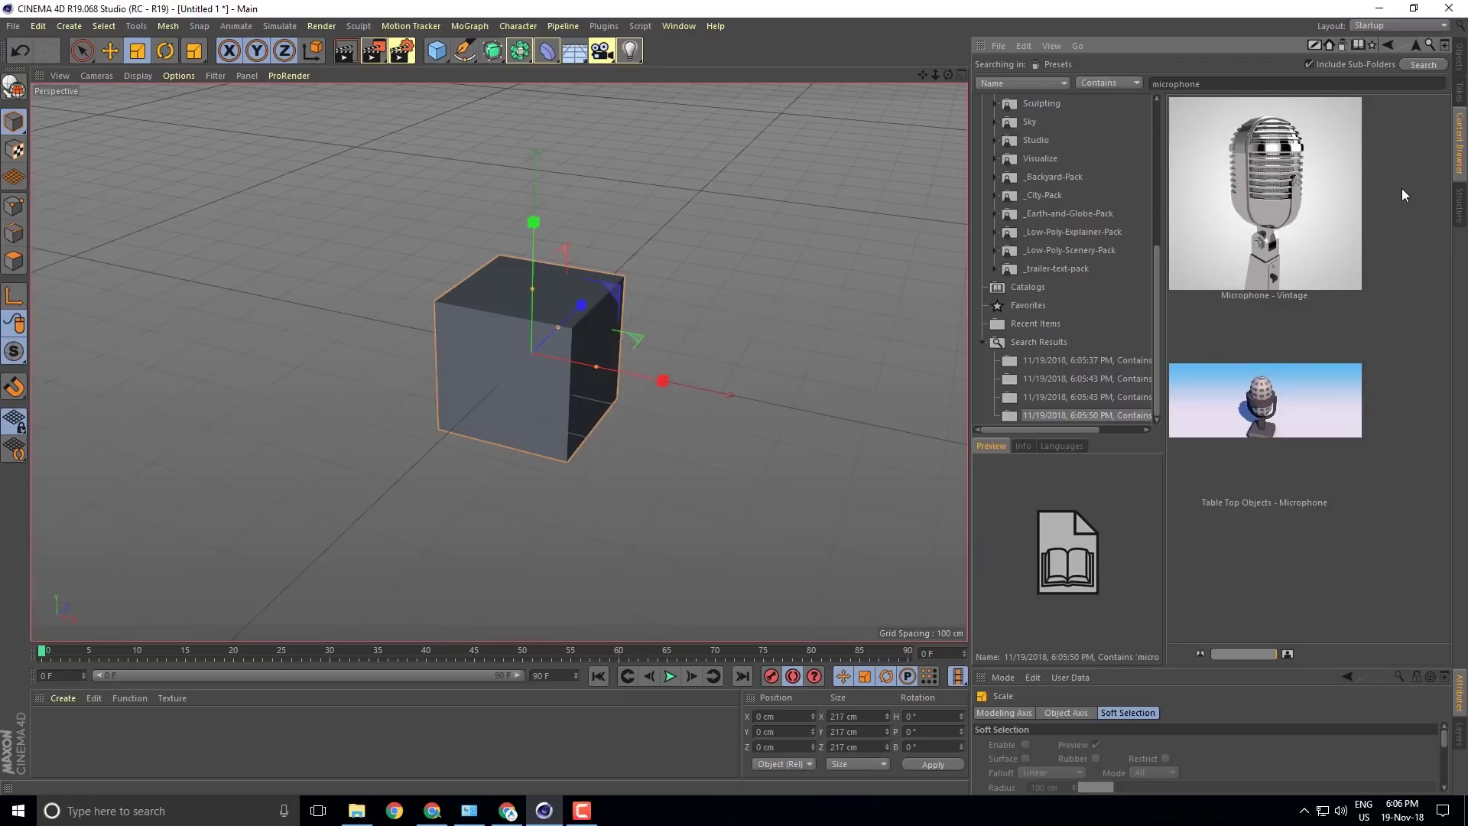
- Switch to the Cinema 4D Basic Tutorials Outline in Google Docs and review lesson 2's topics, starting with creating objects
left_click(508, 811)
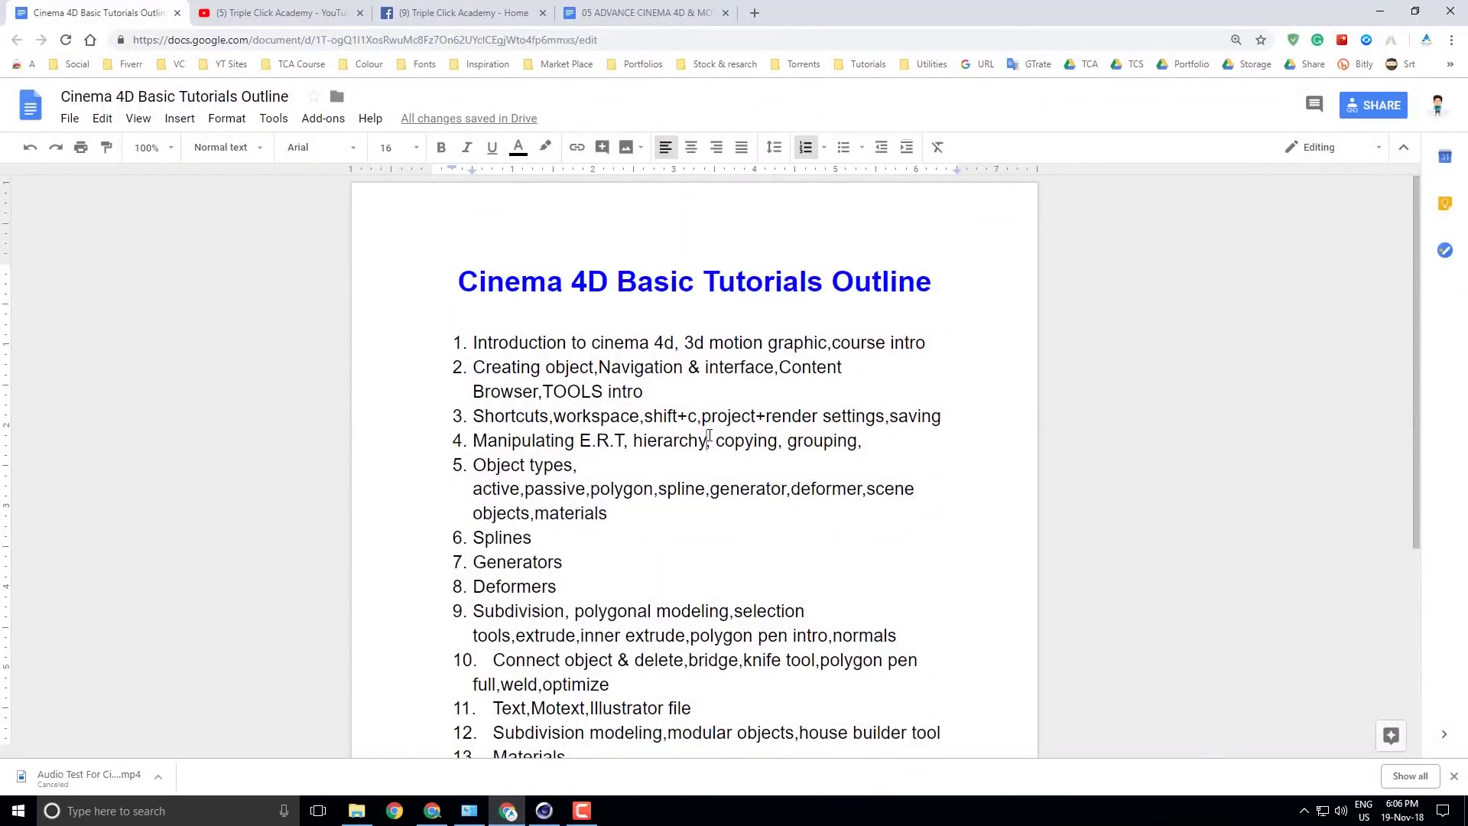
left_click_drag(474, 368, 566, 368)
left_click(604, 368)
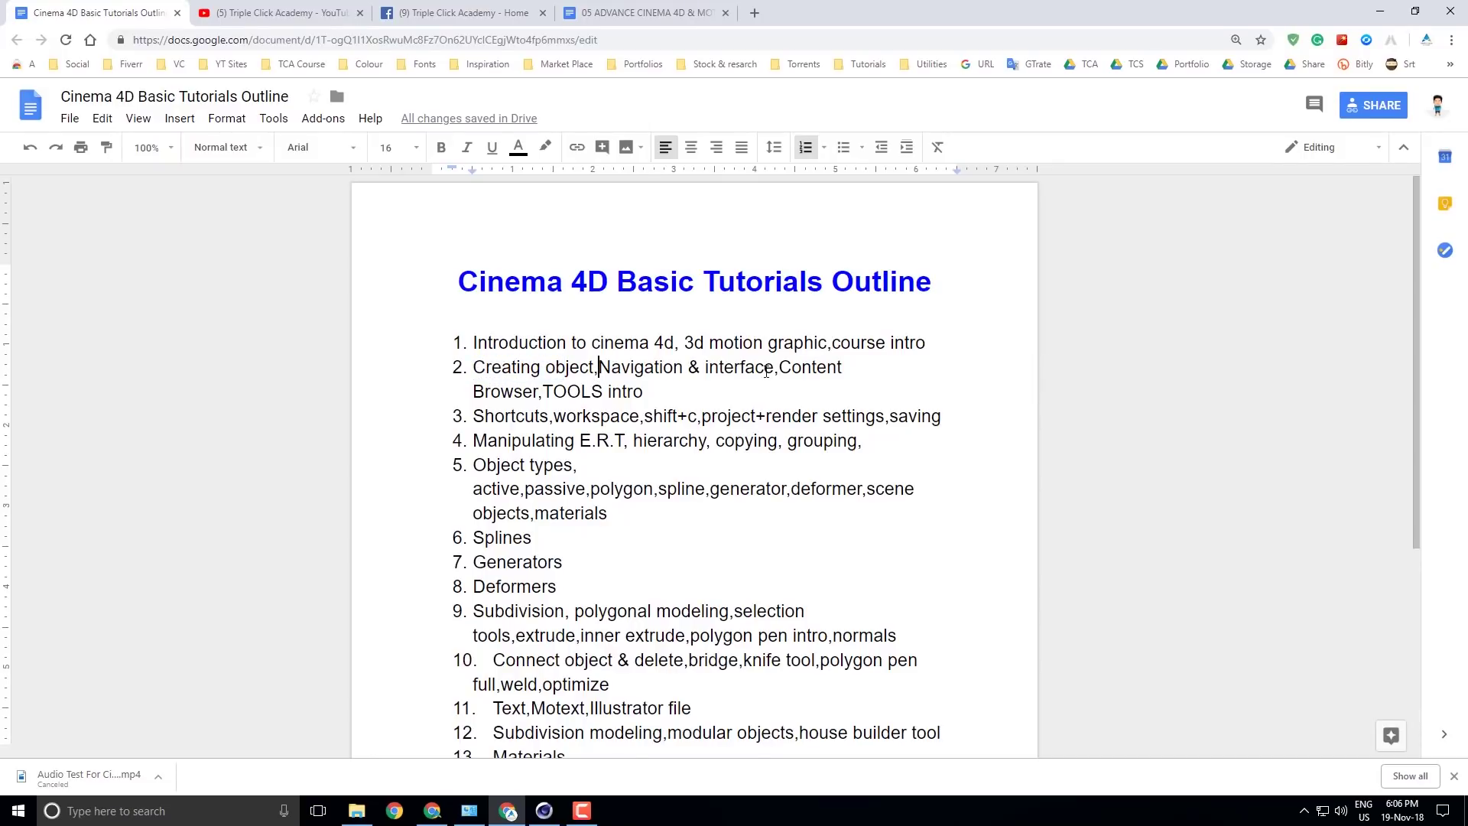